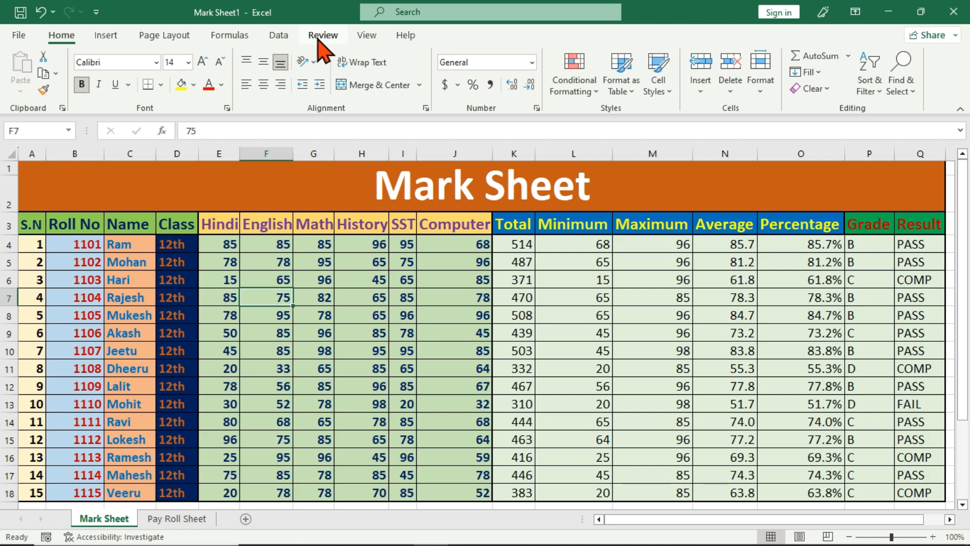
Step: Switch to the Review tab, select cells C4 and H11, and zoom in on the sheet
left_click(320, 37)
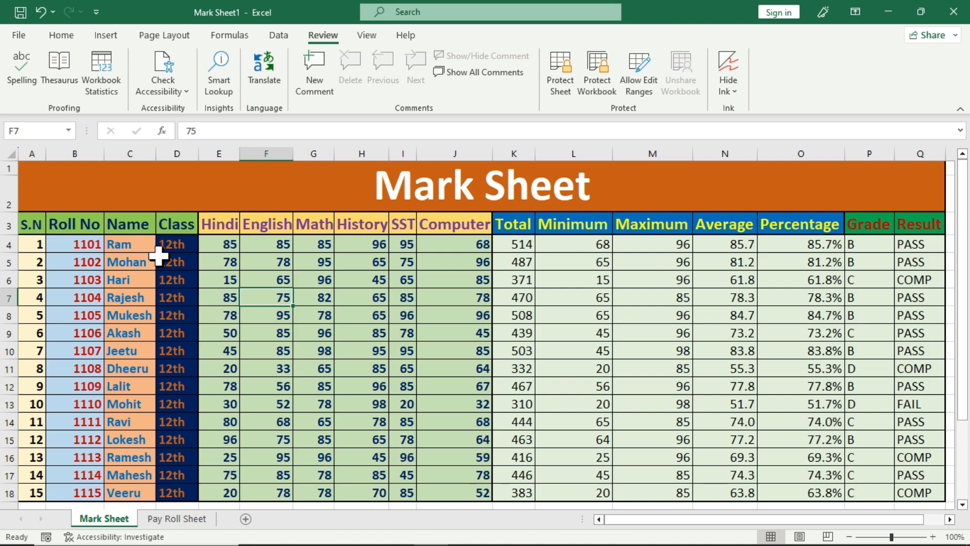
left_click(134, 245)
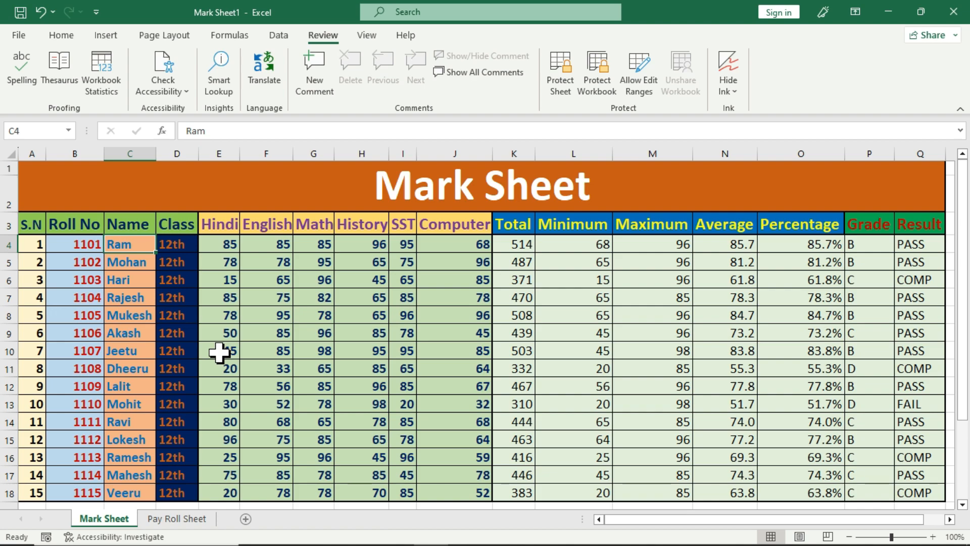
left_click(367, 368)
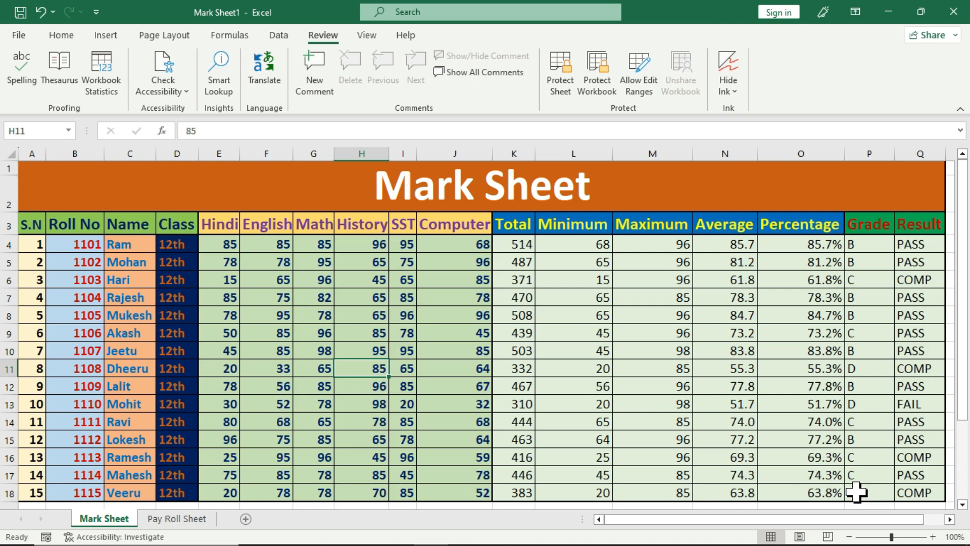
left_click(900, 537)
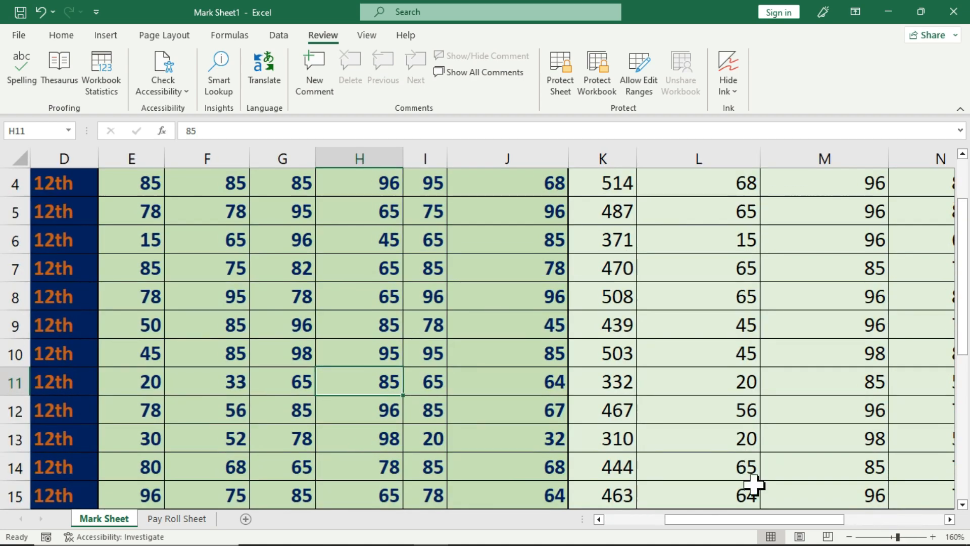
scroll(152, 329, "up", 1)
left_click_drag(668, 526, 606, 526)
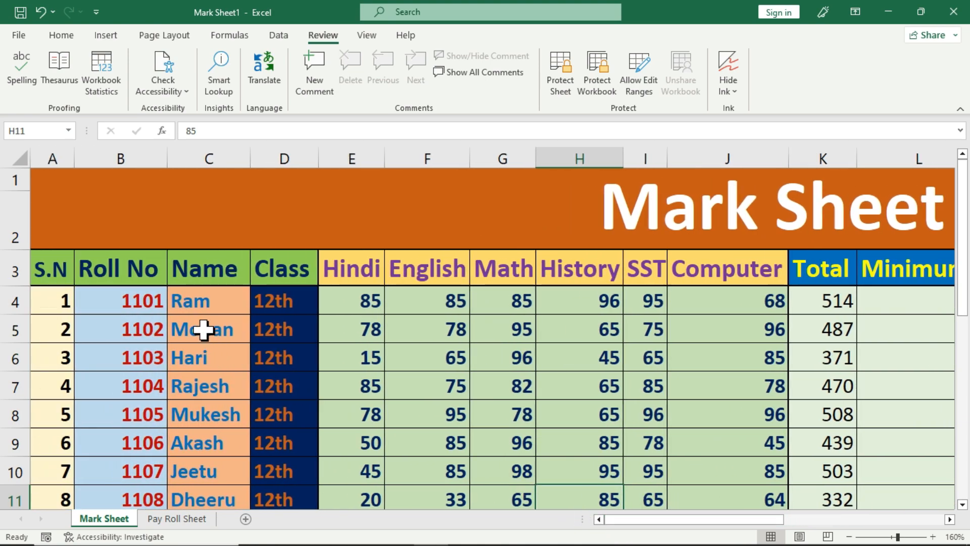
left_click(202, 302)
left_click(195, 384)
left_click(192, 433)
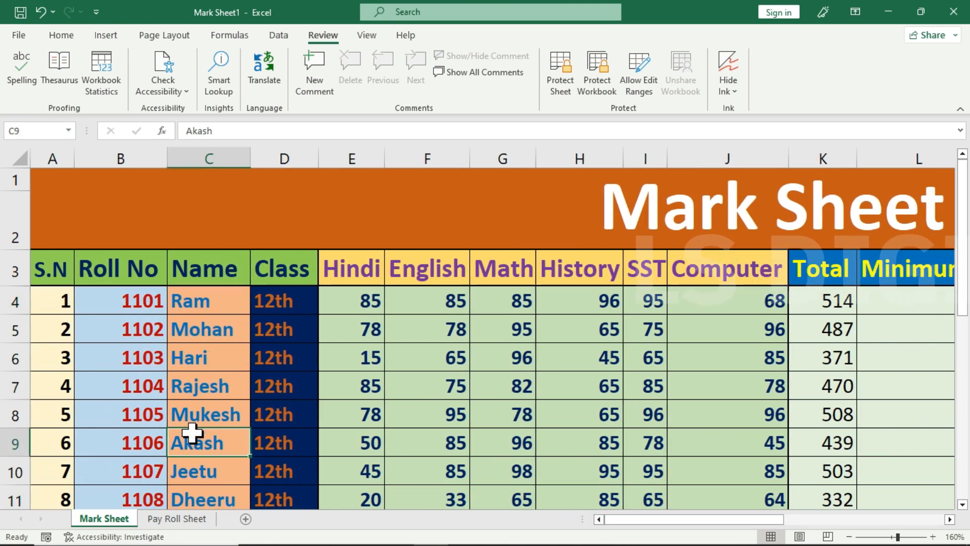
left_click(207, 331)
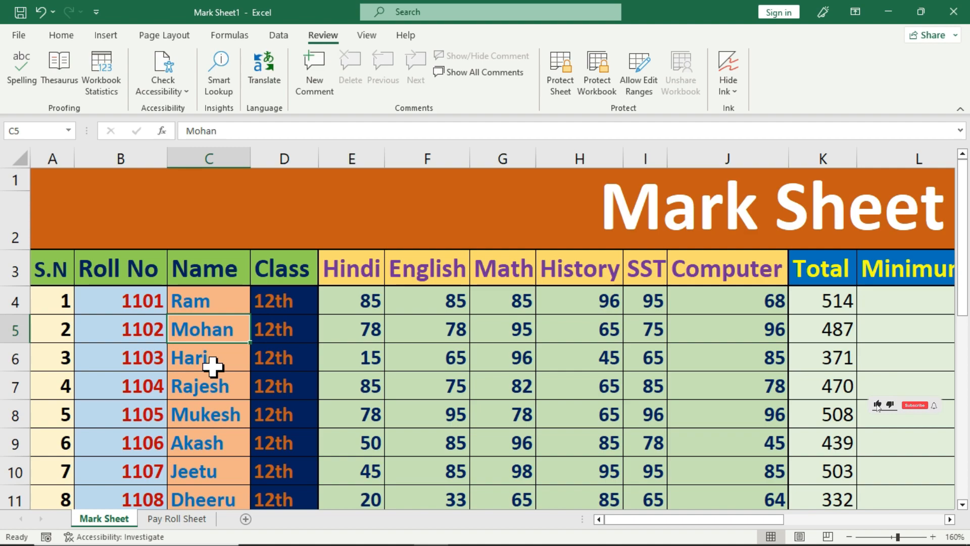
left_click(218, 307)
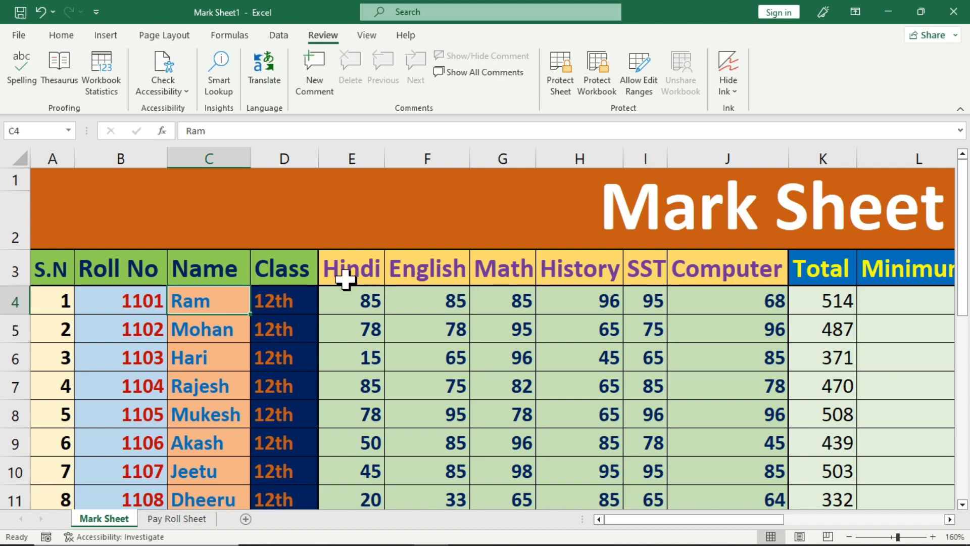
left_click(292, 269)
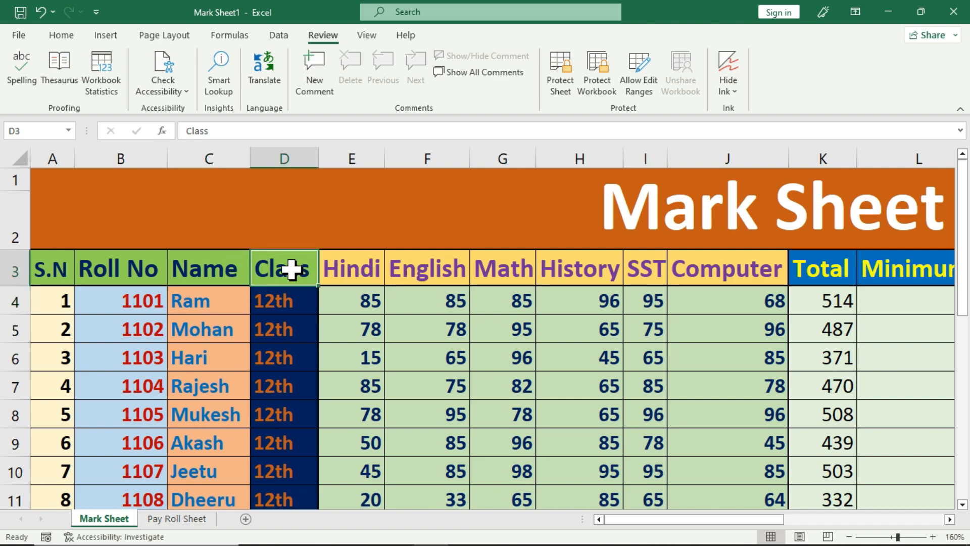
left_click(329, 270)
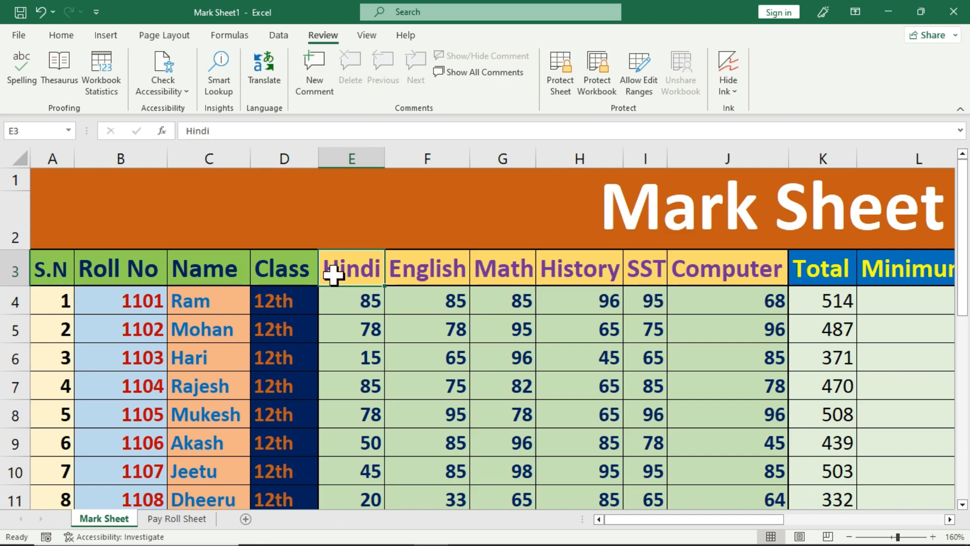
left_click(410, 273)
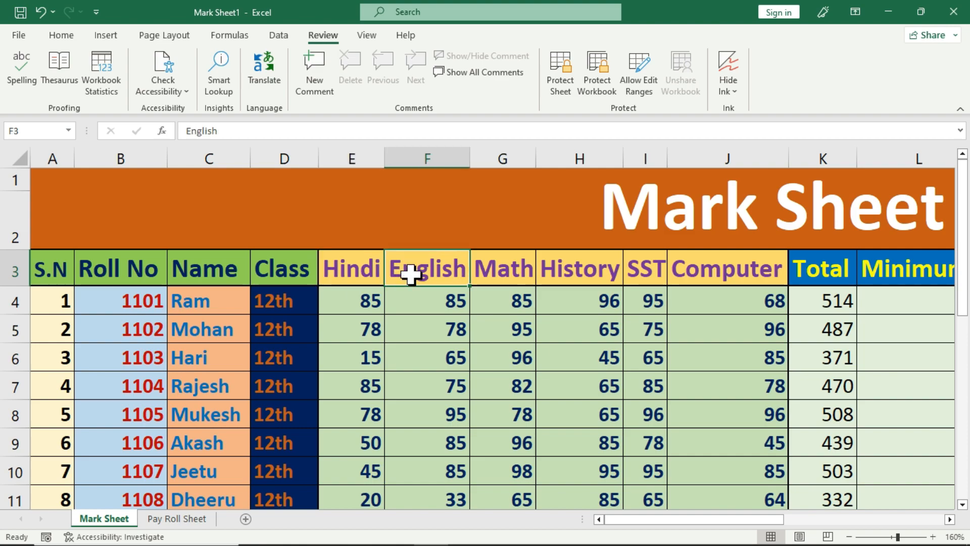
left_click(523, 273)
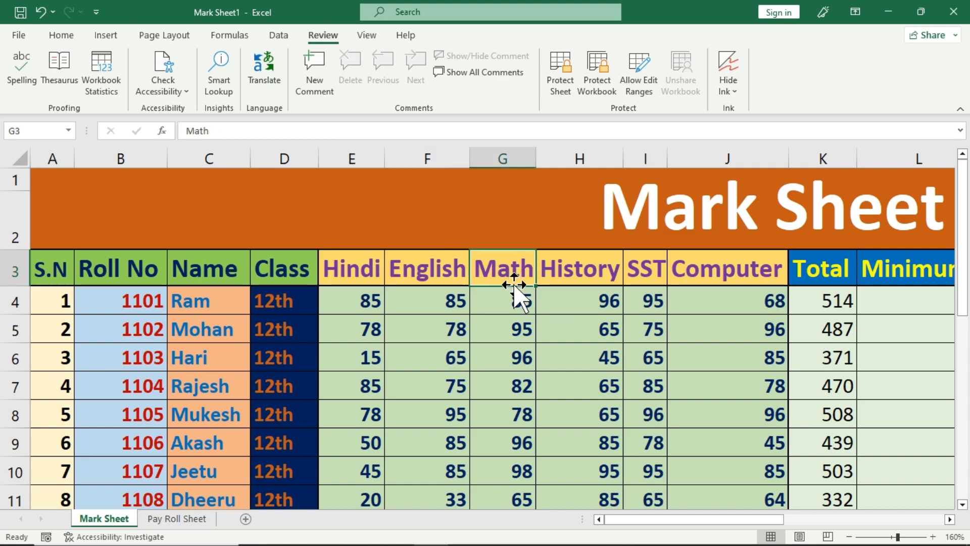
left_click(207, 310)
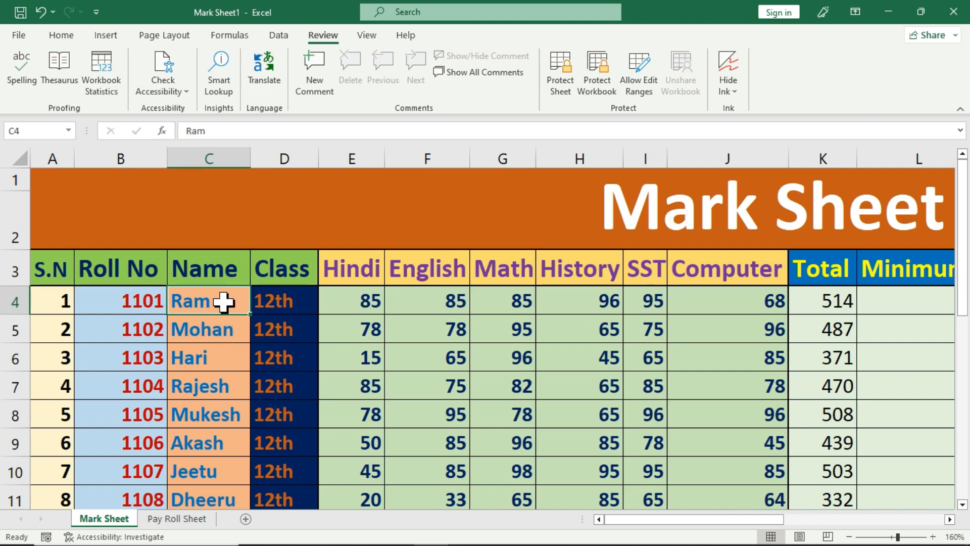
left_click(323, 97)
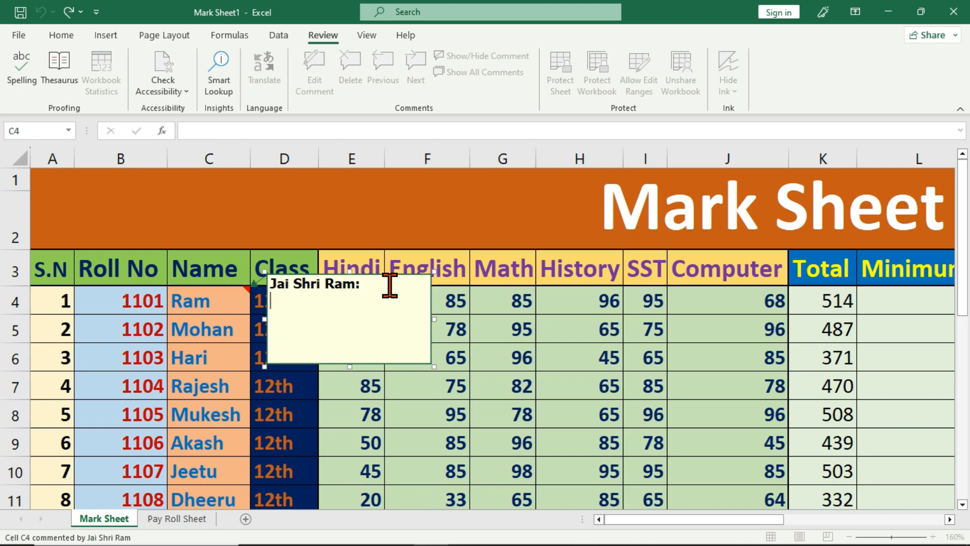
Step: Enter the father's name, Aadhar number, address and date of birth as separate lines in C4's comment
type("Father's ")
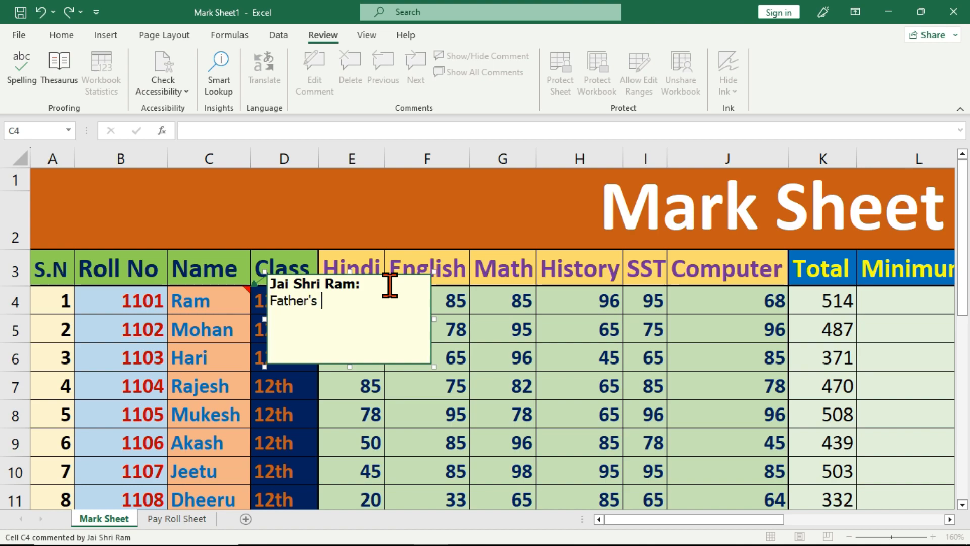
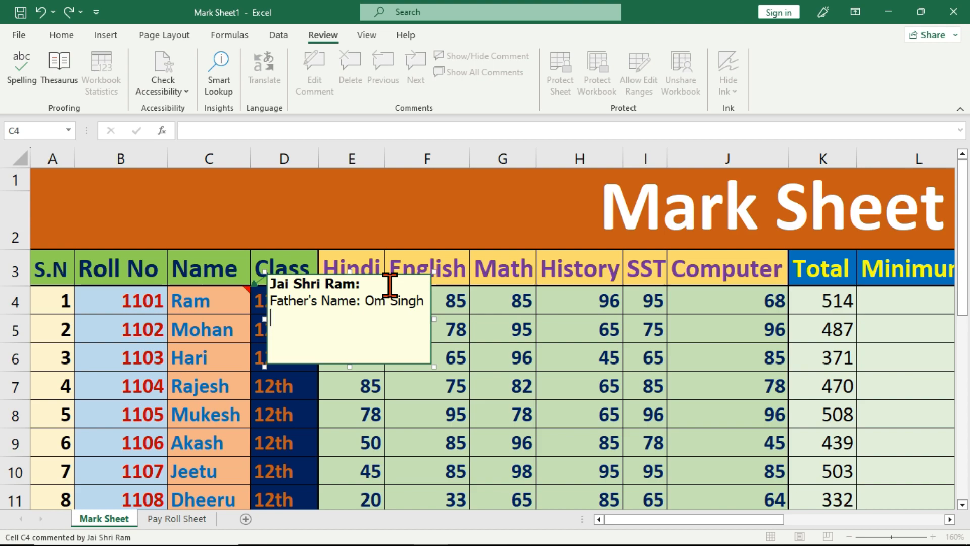
type("Aadhar No. ")
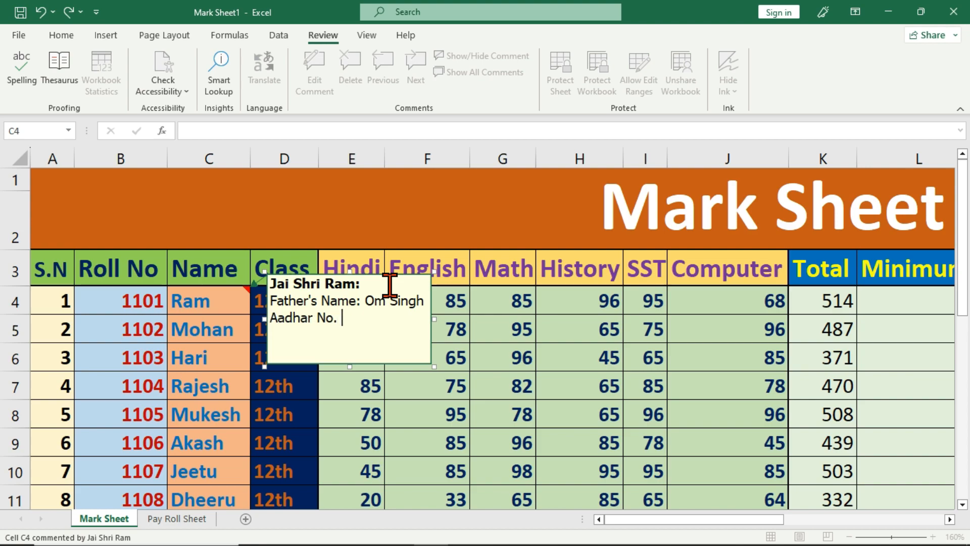
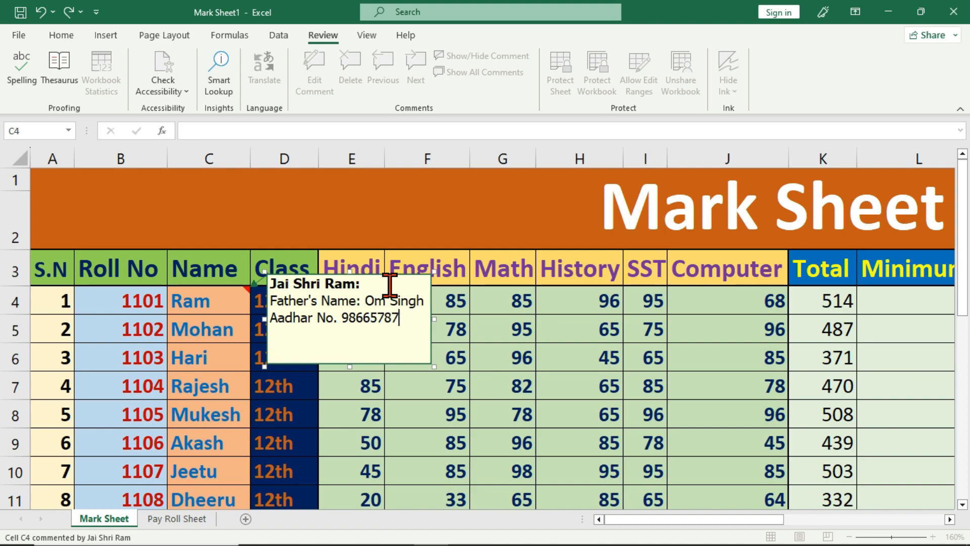
key("Return")
type("Add. Laxmi ")
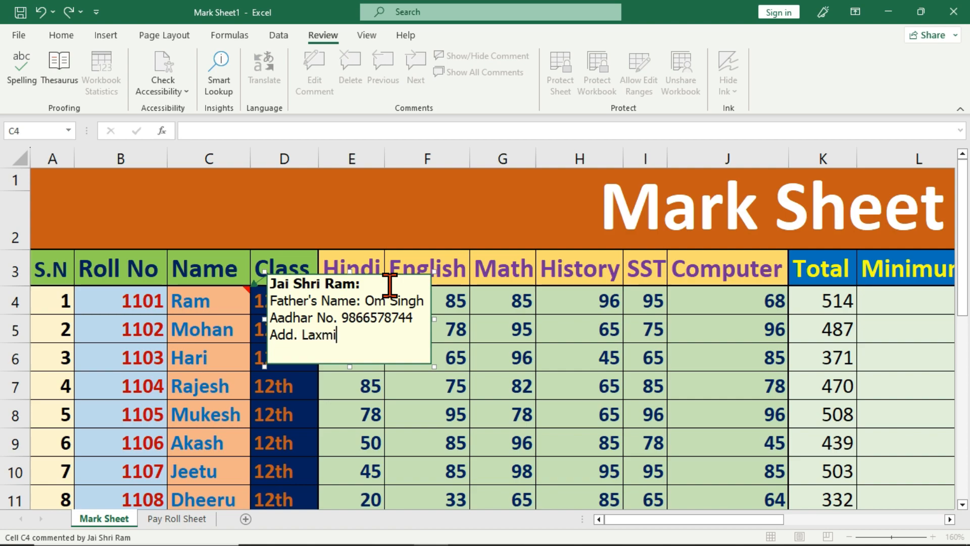
type("Nagar Delhi")
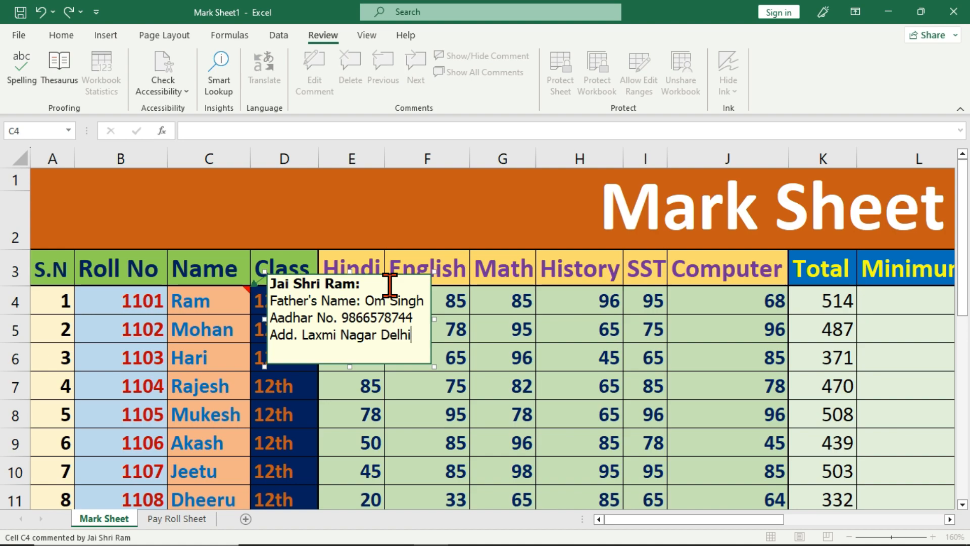
key("Return")
type("DOB: 30 Dec 2000")
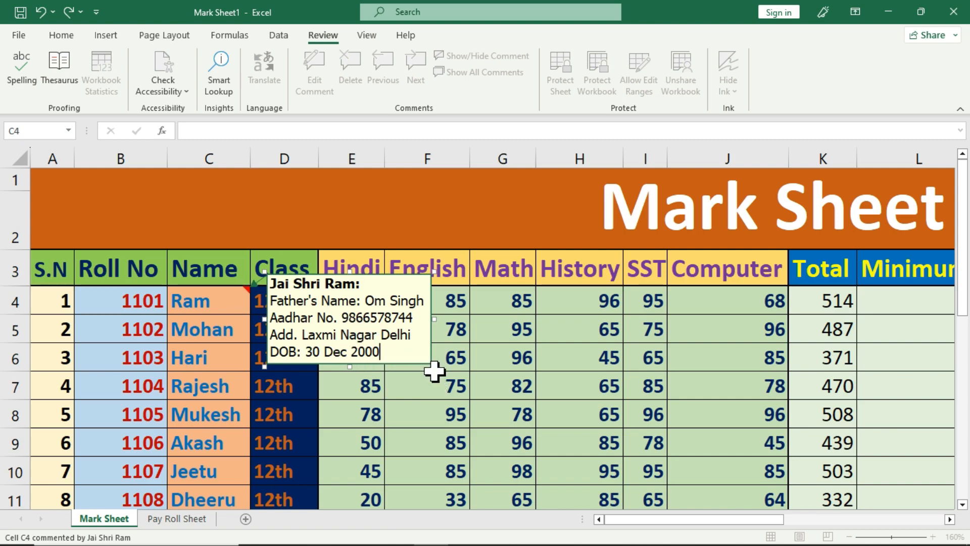
left_click_drag(433, 366, 432, 383)
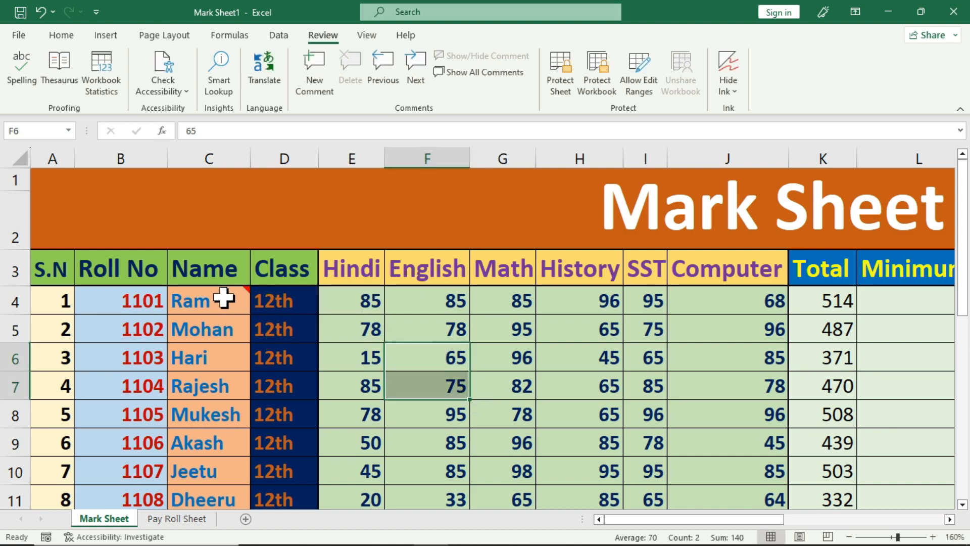
left_click(223, 302)
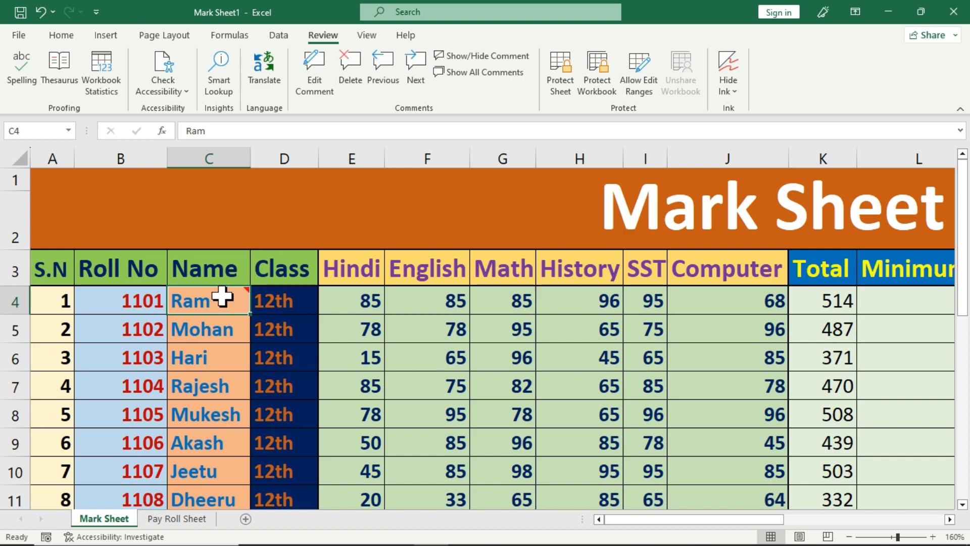
mouse_move(223, 297)
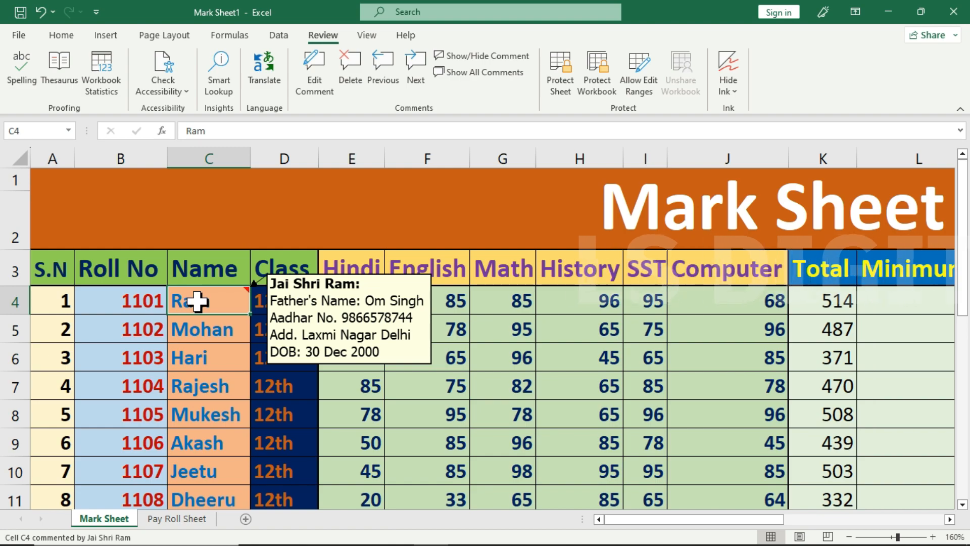
left_click(208, 332)
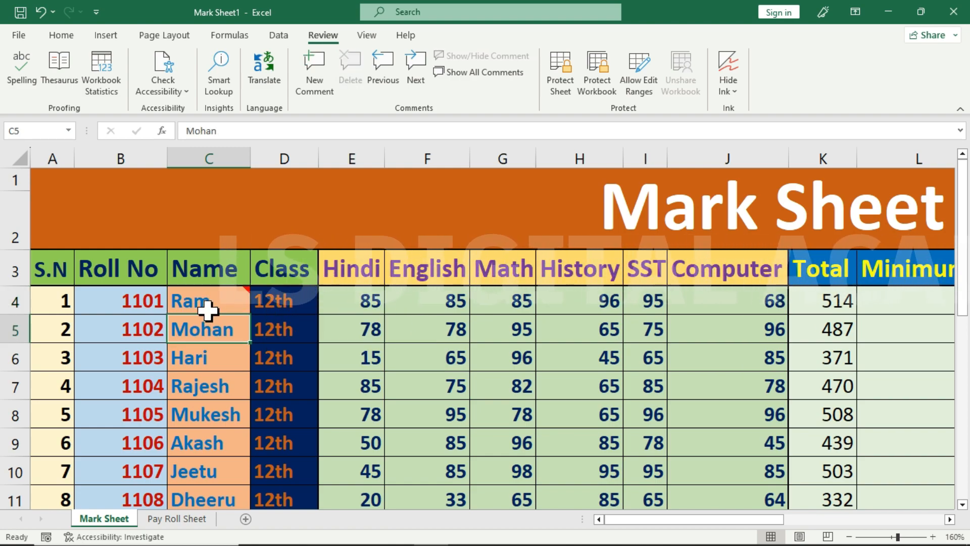
left_click(208, 304)
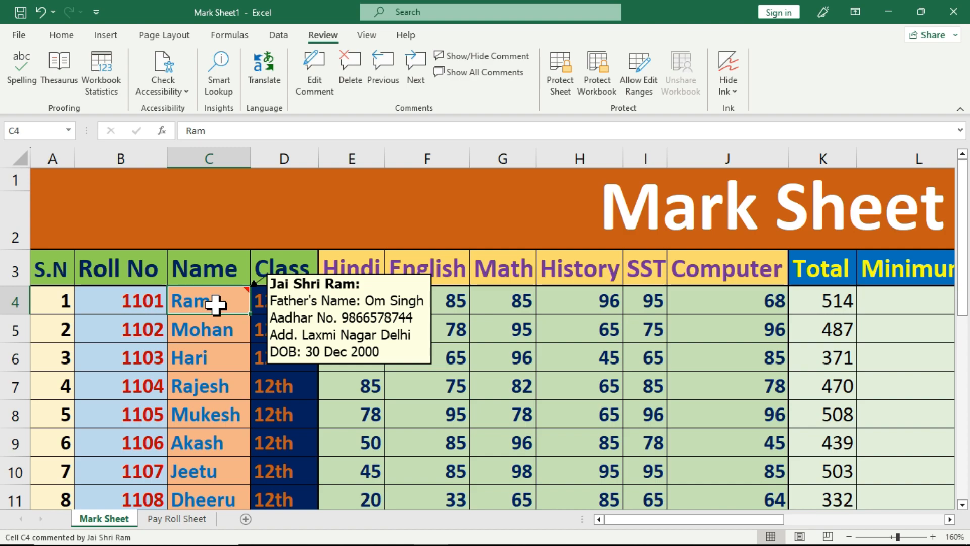
left_click(225, 334)
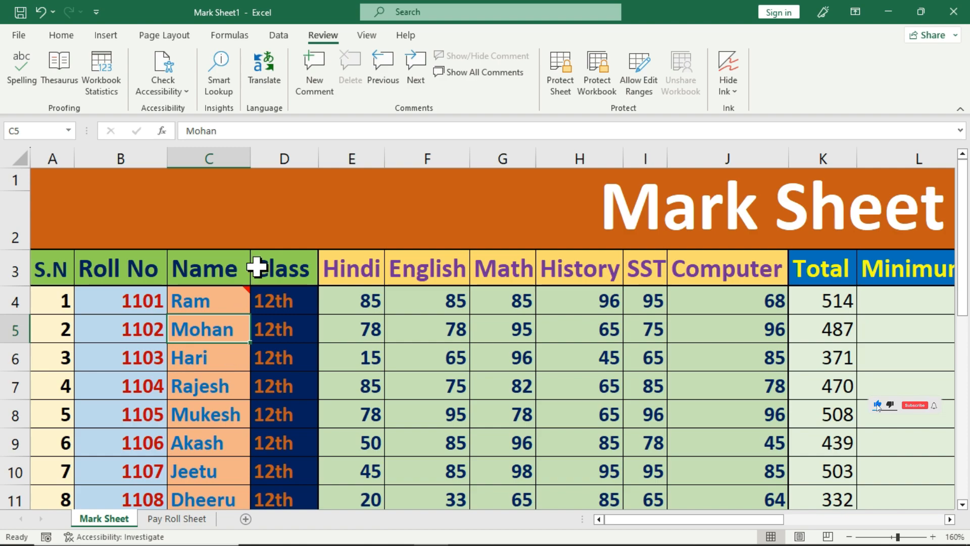
Step: Add a comment to Mohan's cell C5 with his father's name, Aadhar number, address and date of birth
left_click(311, 89)
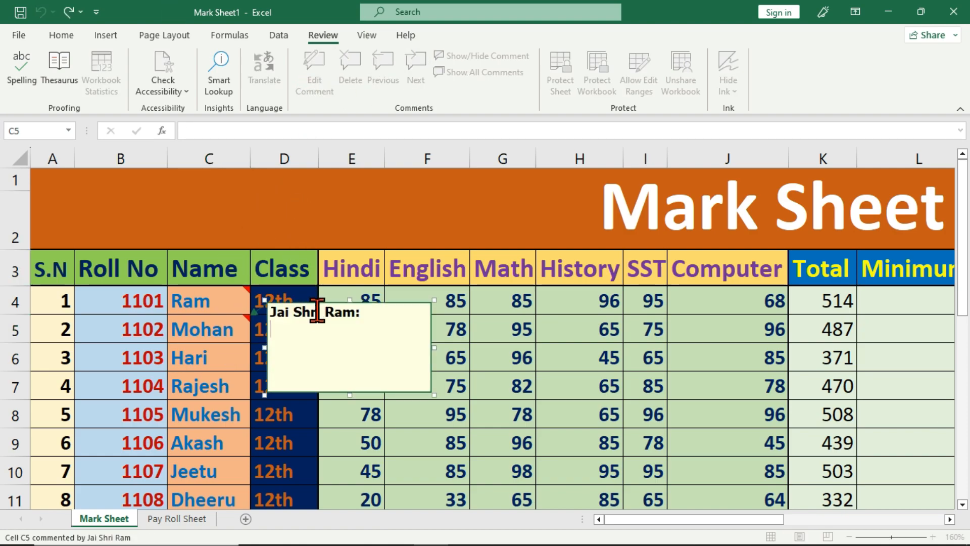
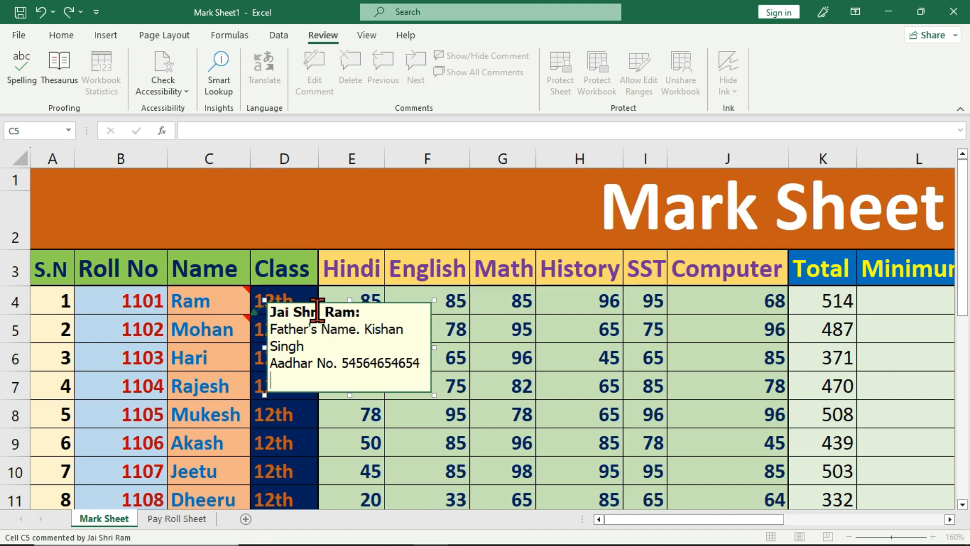
type("Add. Ram Nagar Delhi")
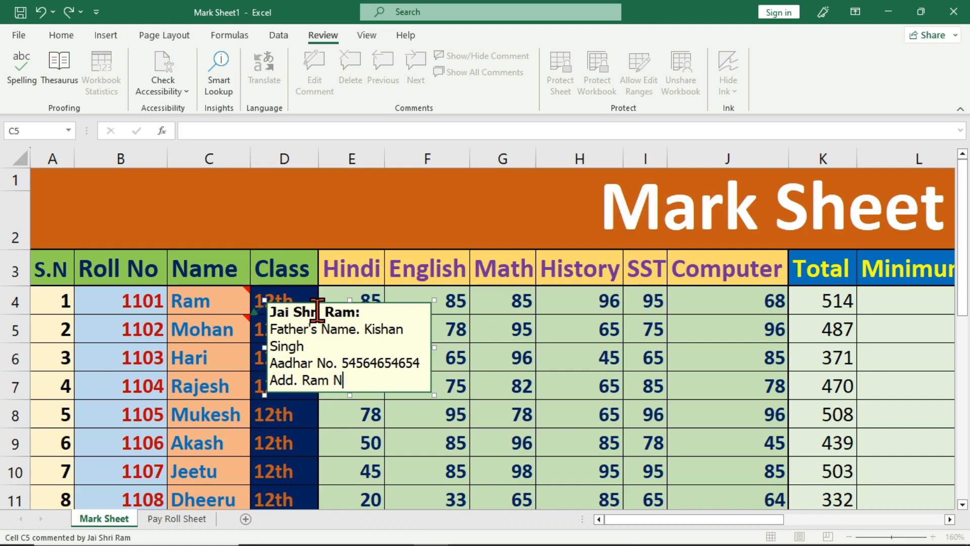
key("Return")
type("DOB: 10 Jan 2004")
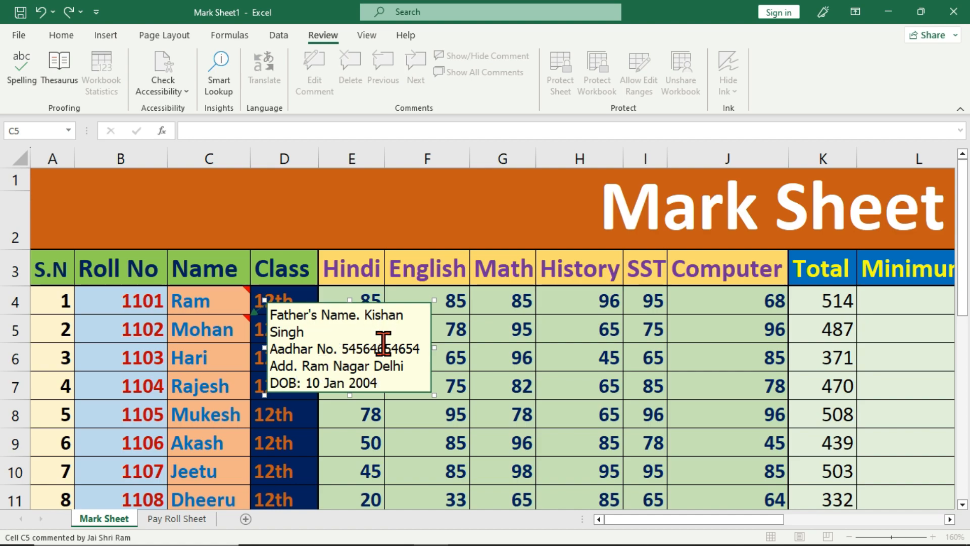
left_click(228, 356)
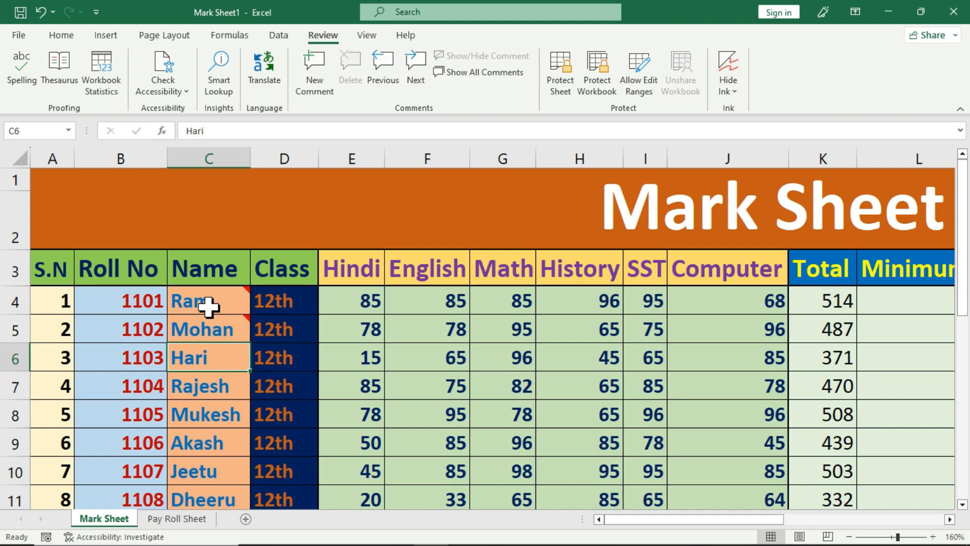
mouse_move(210, 302)
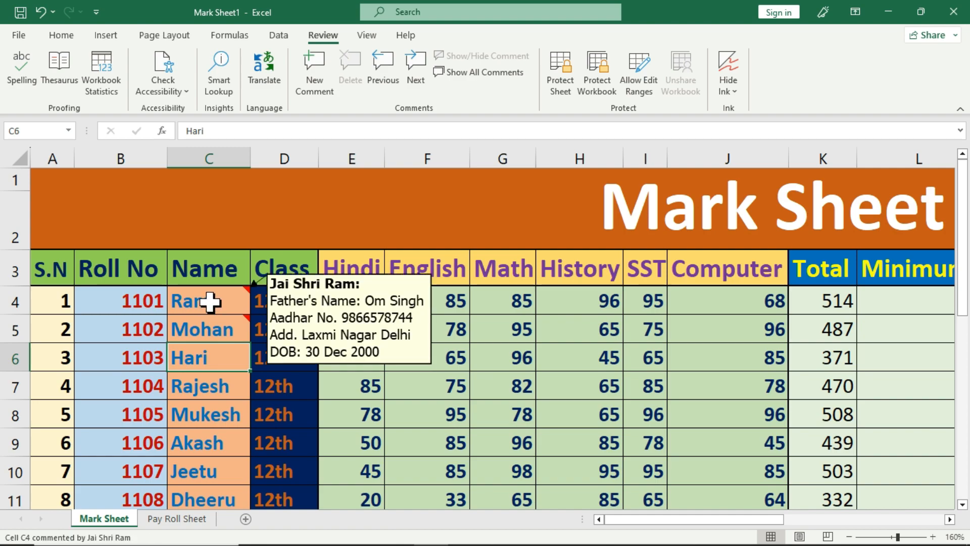
mouse_move(206, 340)
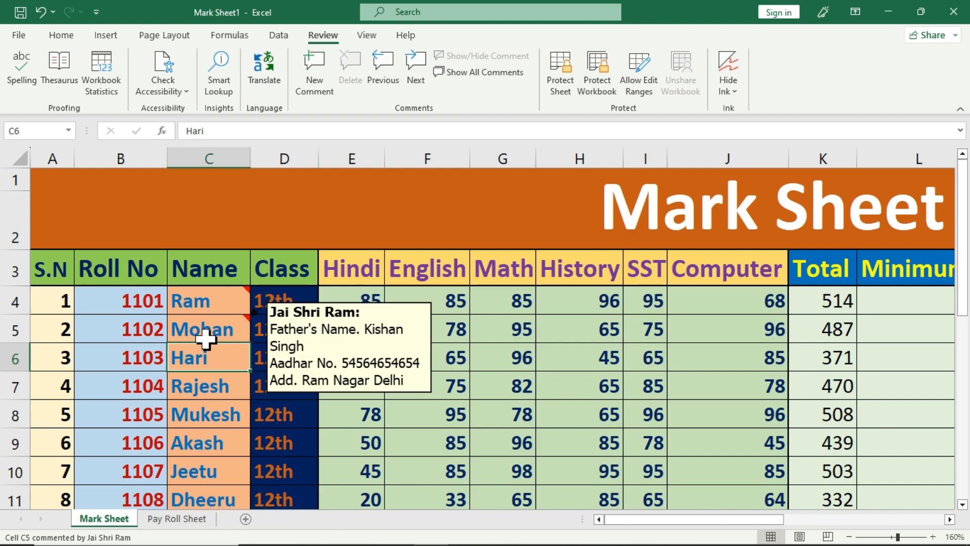
left_click(216, 334)
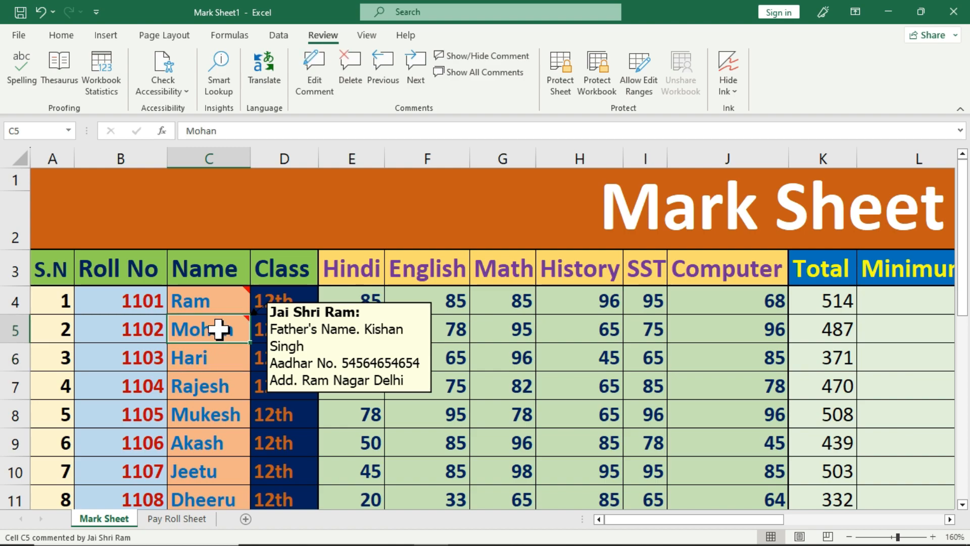
Step: Reselect cell C5, edit its comment and drag the corner to enlarge the box
right_click(219, 333)
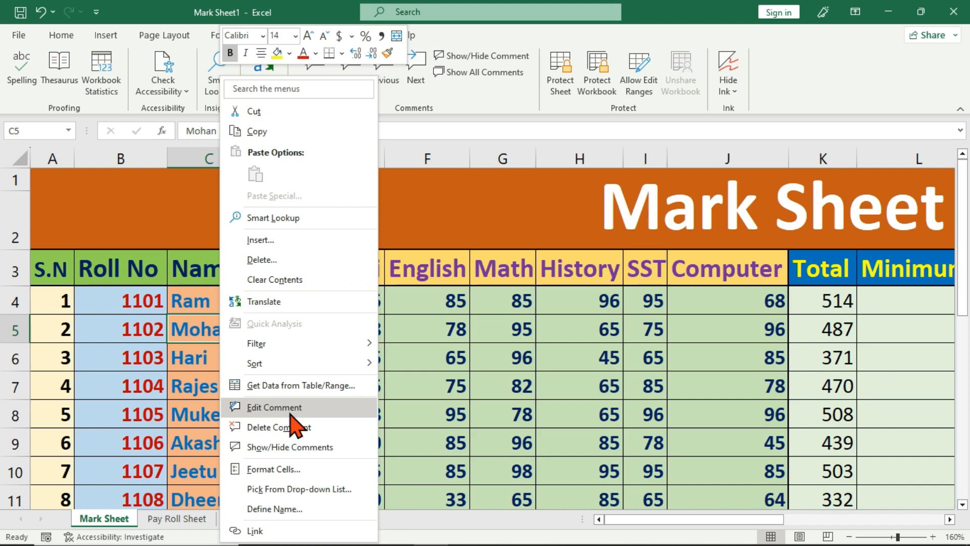
left_click(236, 329)
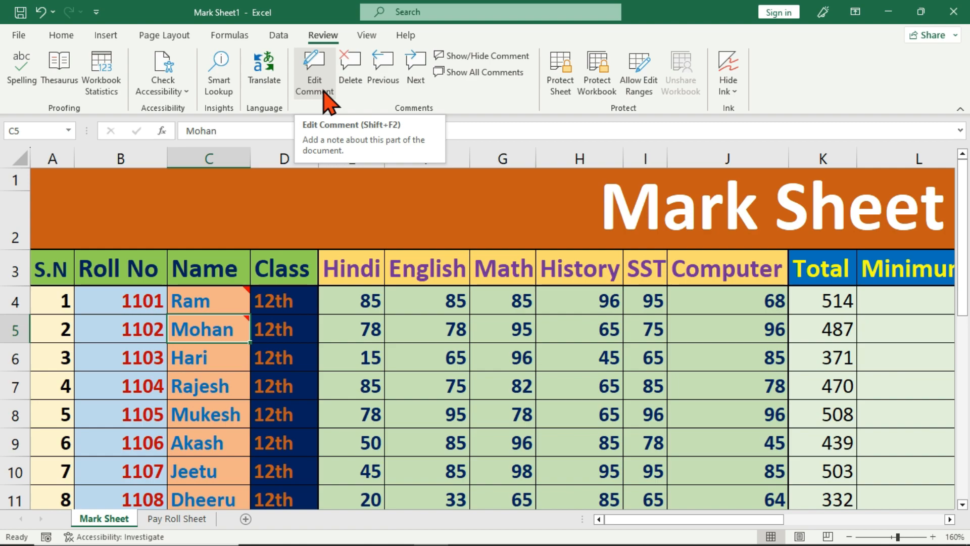
left_click(225, 352)
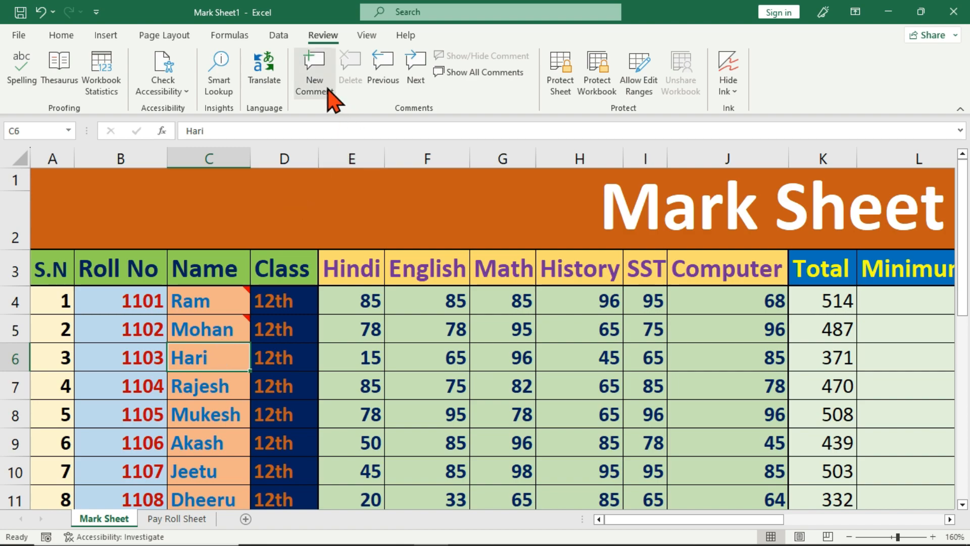
left_click(220, 328)
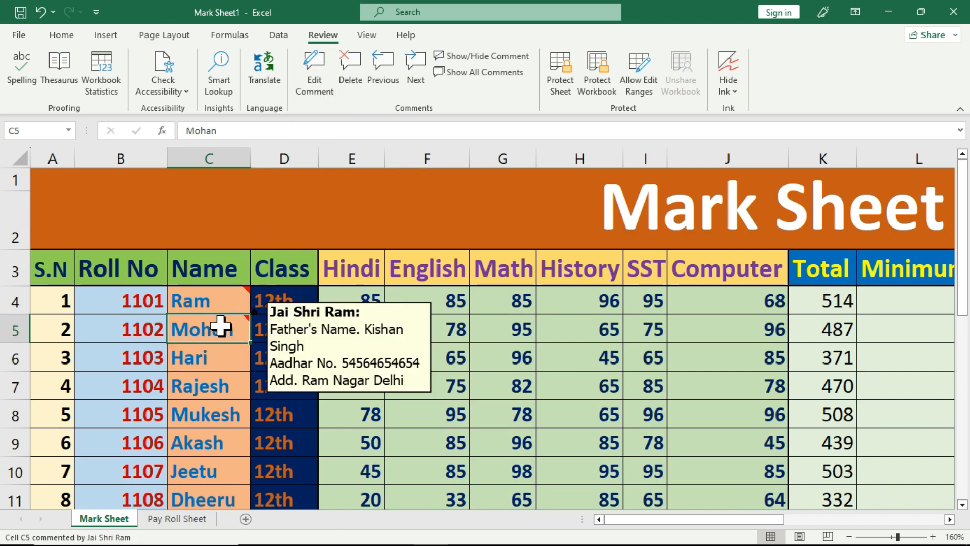
left_click(326, 96)
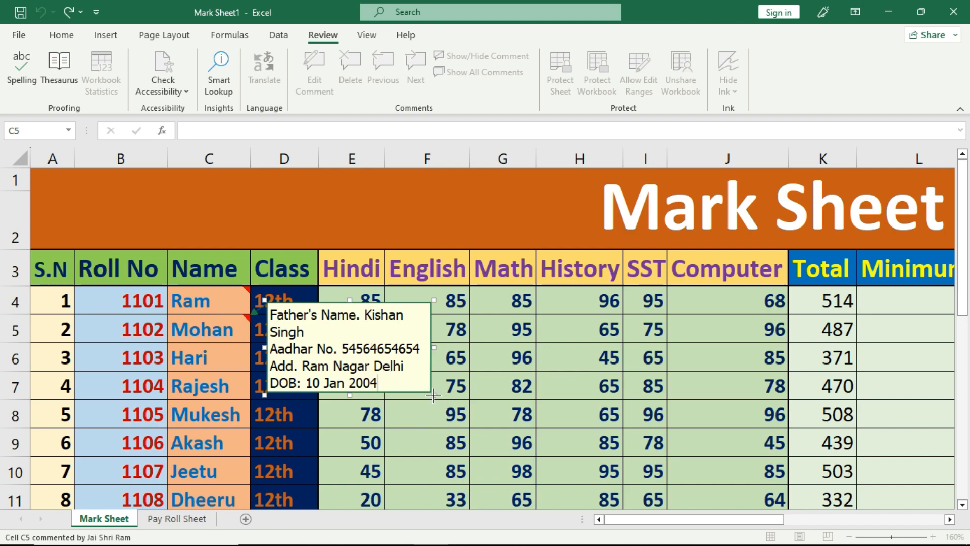
left_click_drag(433, 394, 464, 407)
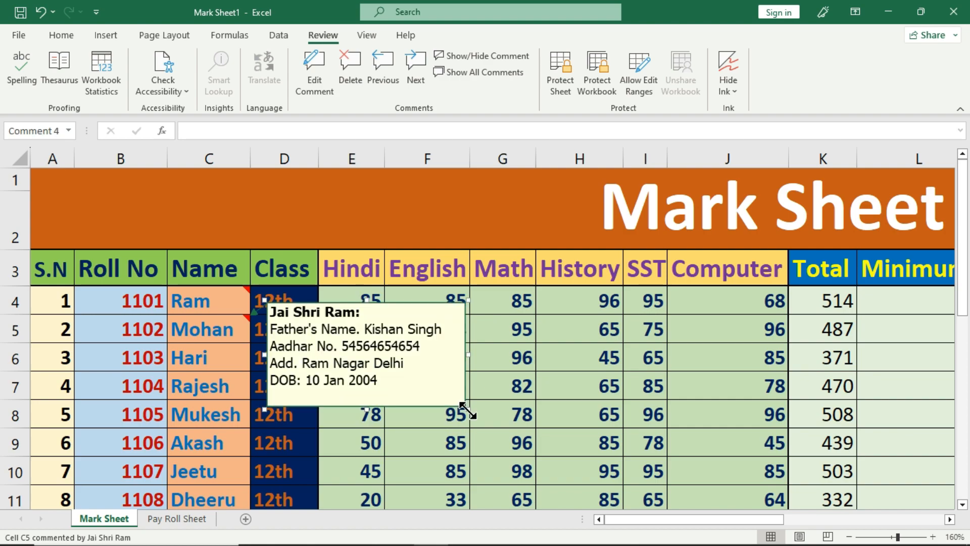
Step: Edit the C4 comment and widen its box so each detail fits on one line
left_click(216, 301)
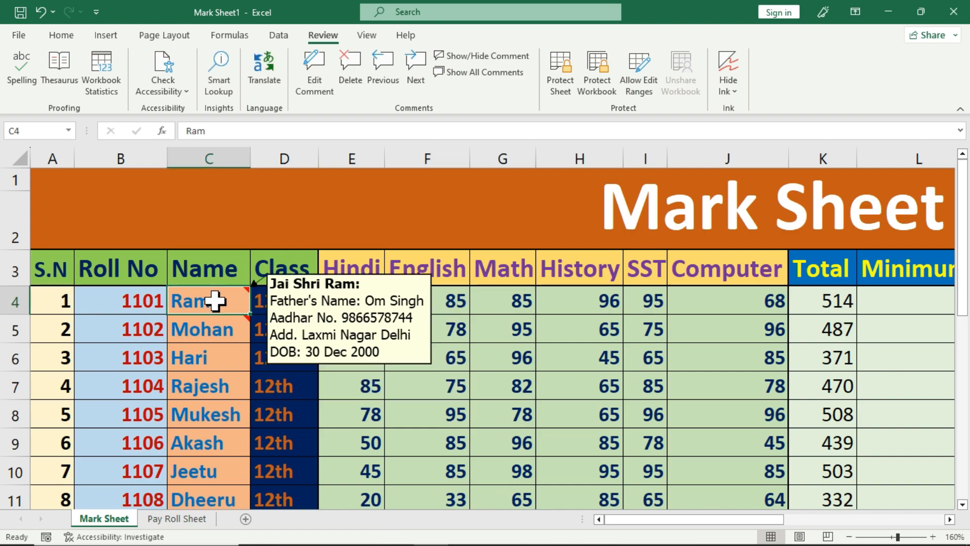
left_click(316, 75)
left_click_drag(433, 367, 458, 370)
left_click(244, 381)
mouse_move(216, 301)
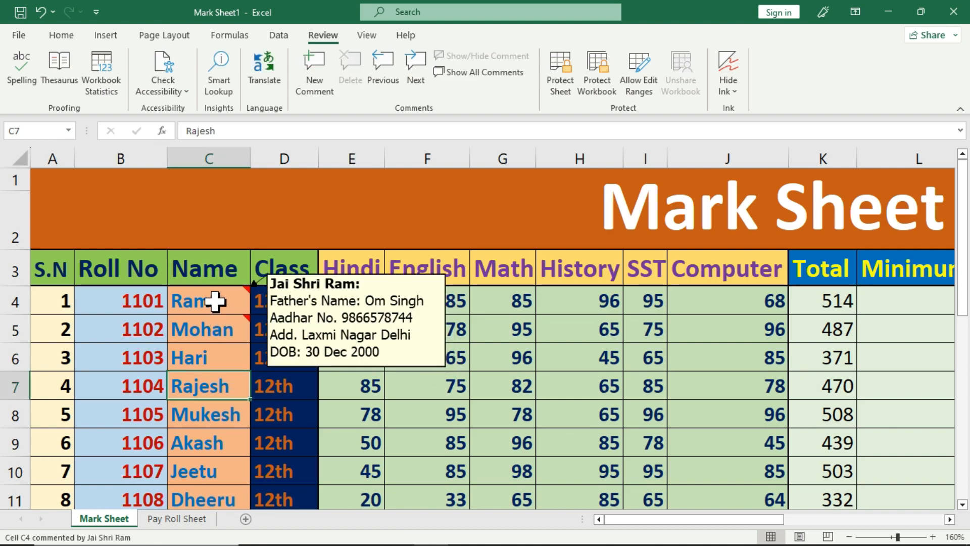
mouse_move(217, 321)
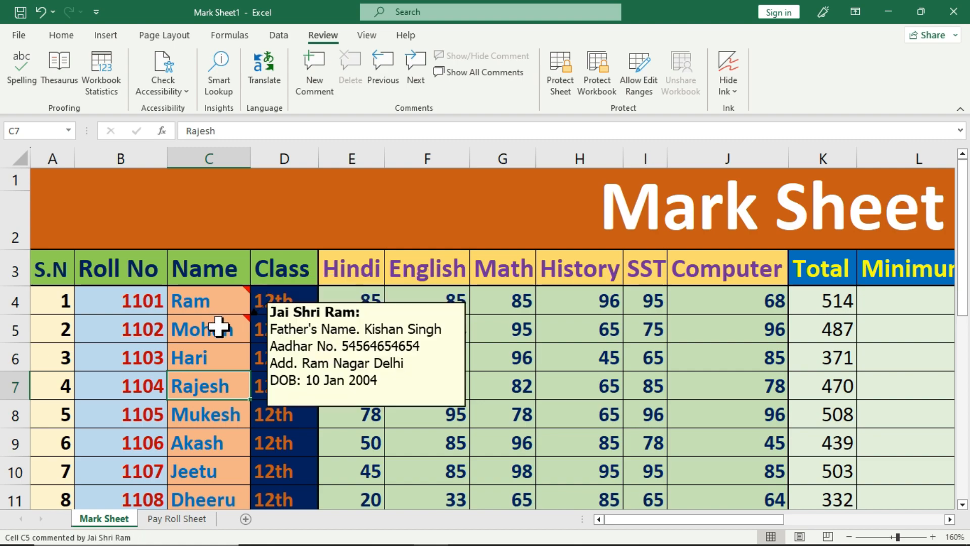
left_click(216, 361)
left_click(216, 390)
left_click(216, 417)
left_click(216, 446)
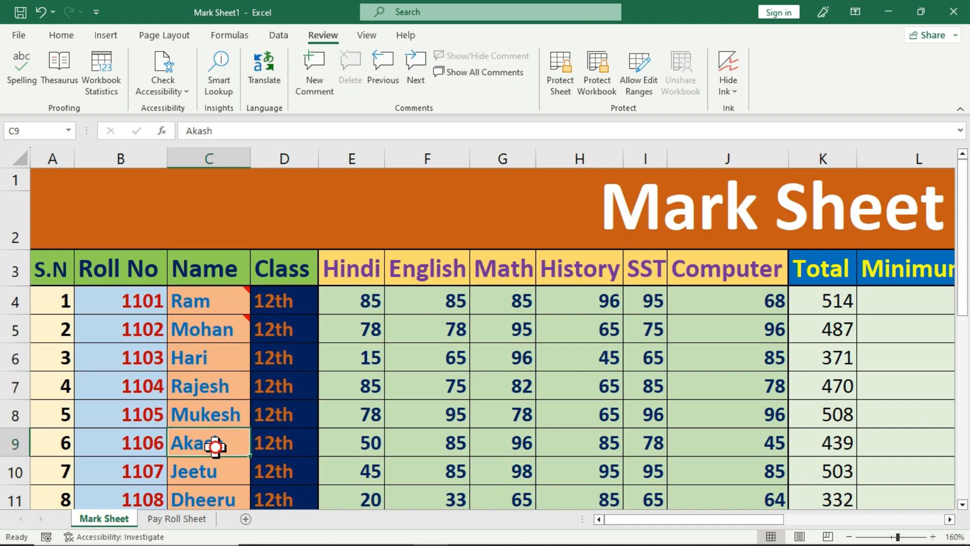
left_click(225, 365)
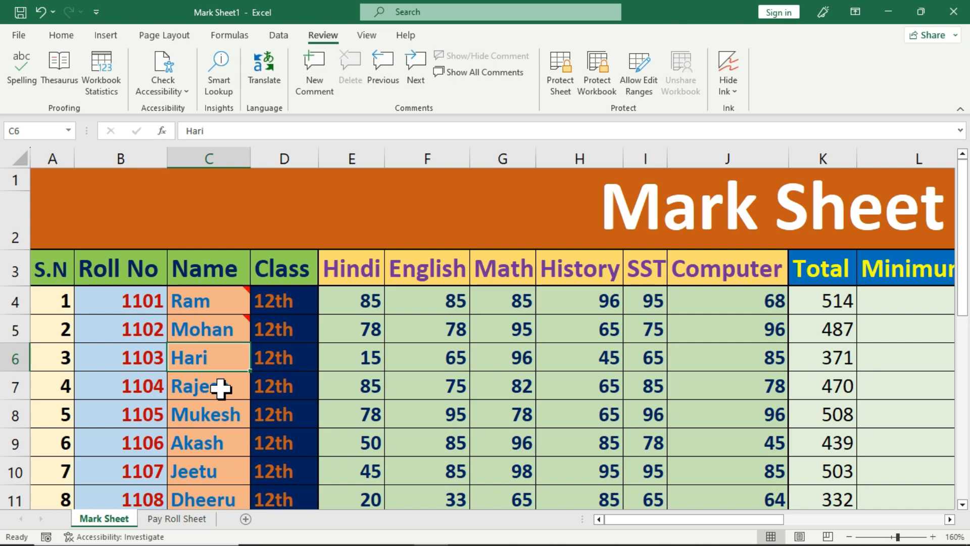
mouse_move(233, 335)
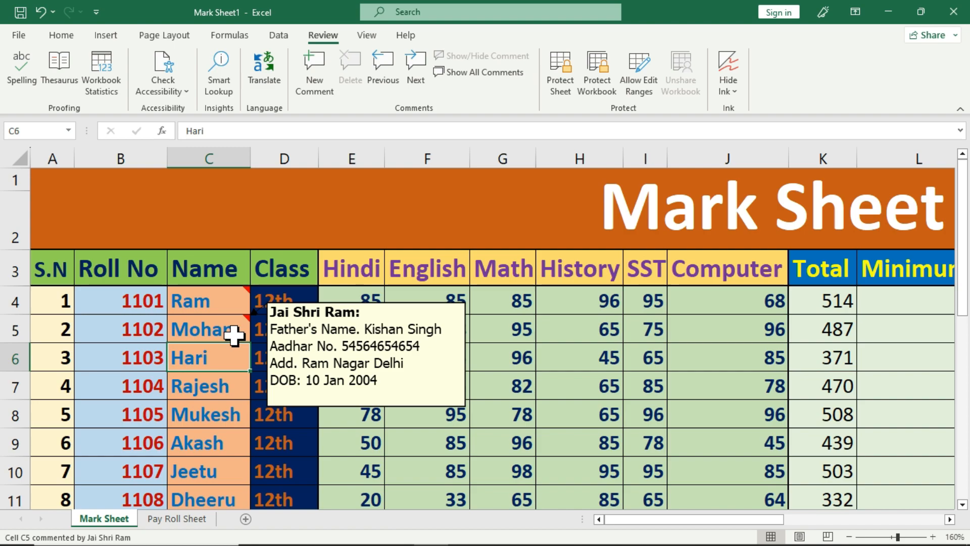
left_click(217, 305)
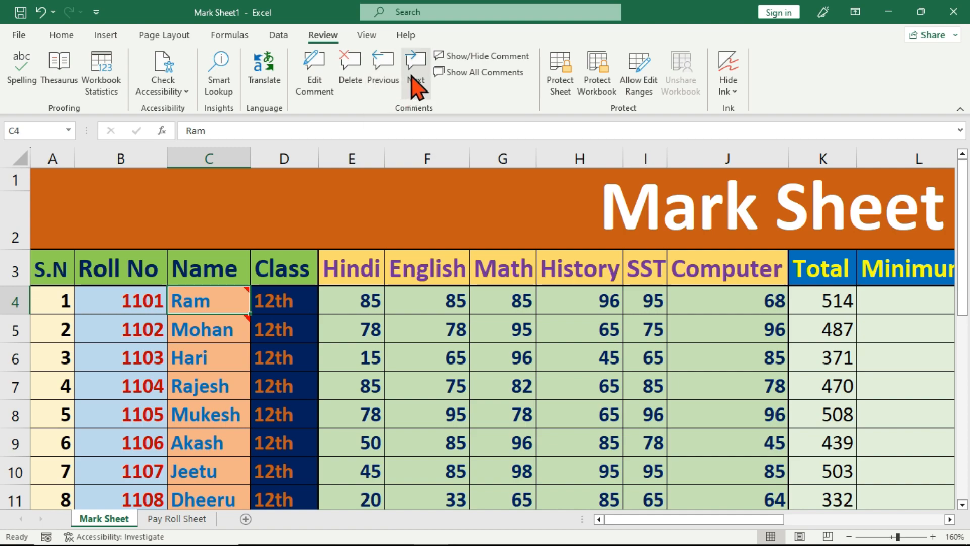
Step: Step forward through the comments to C5, then back to the C4 comment
mouse_move(211, 293)
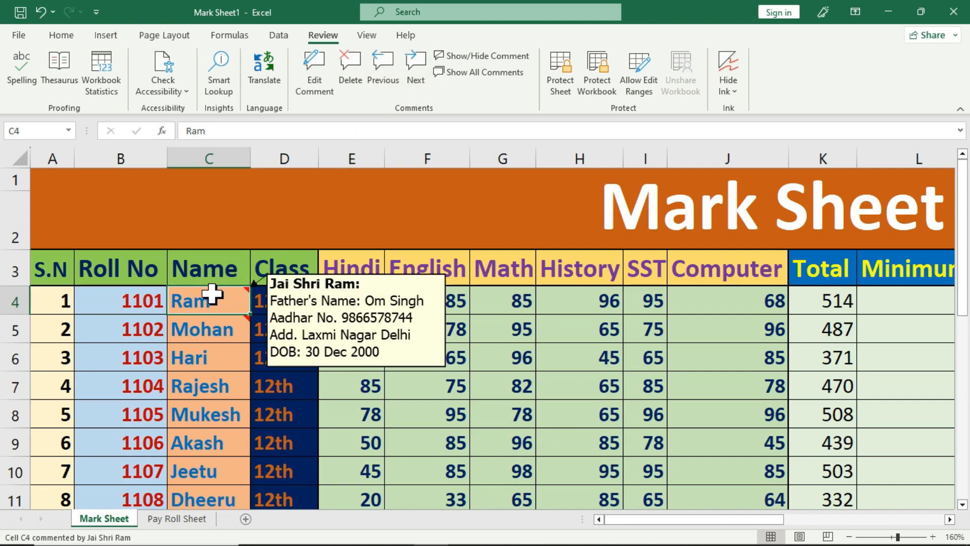
mouse_move(213, 321)
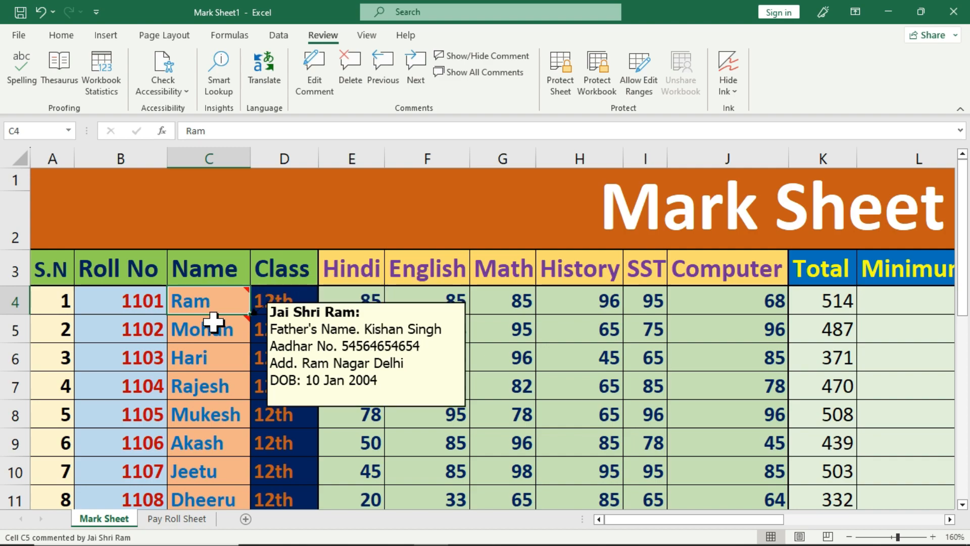
left_click(417, 83)
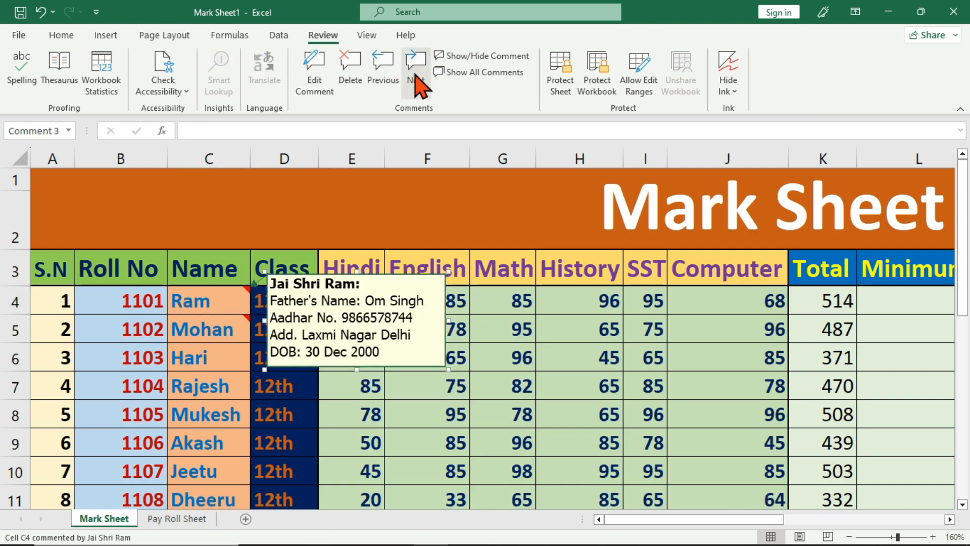
left_click(416, 84)
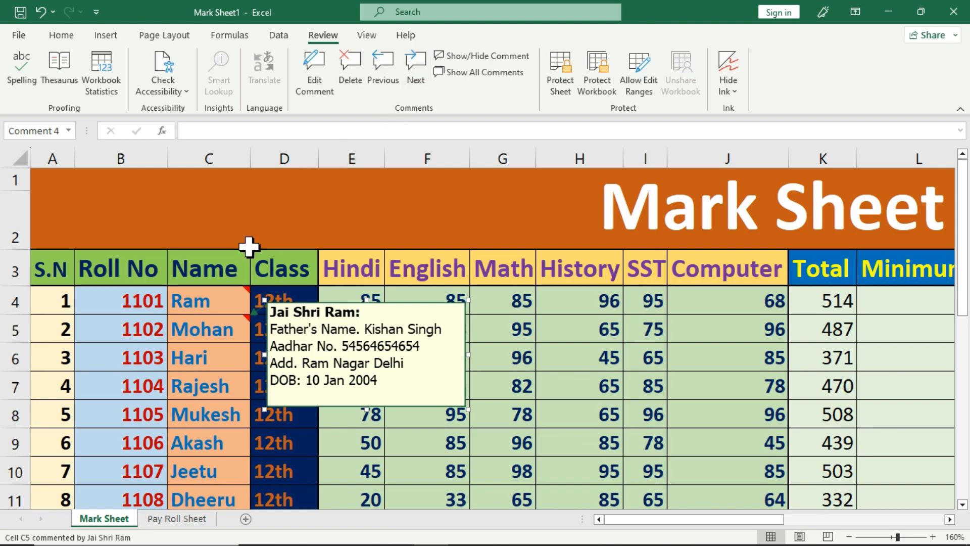
left_click(213, 330)
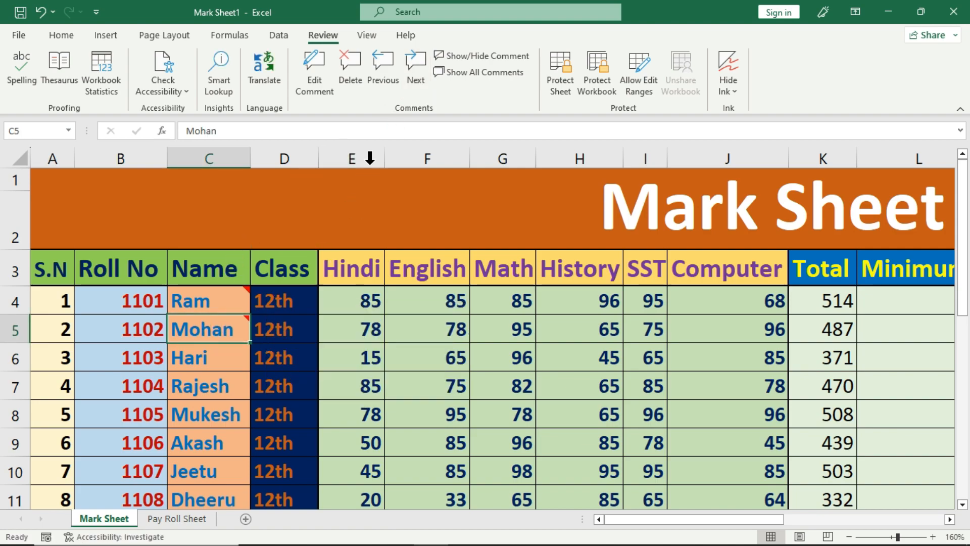
left_click(389, 84)
left_click(387, 83)
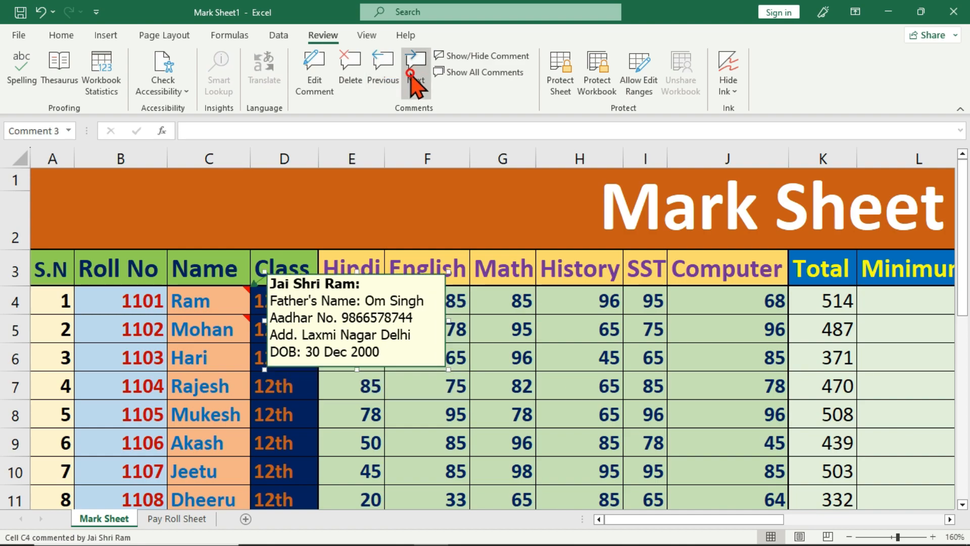
Step: Toggle repeatedly between the C4 and C5 comments, ending on C4's comment
left_click(412, 85)
left_click(414, 85)
left_click(413, 83)
left_click(389, 81)
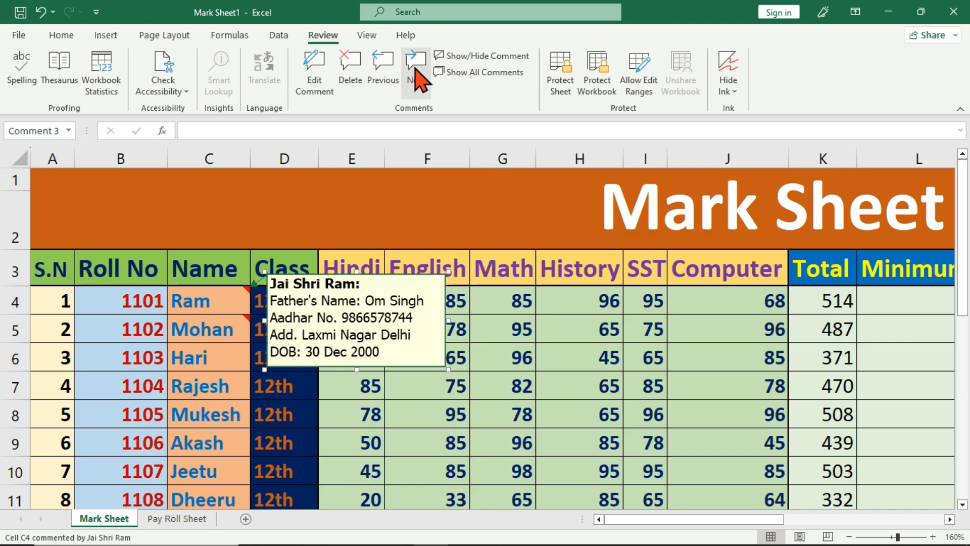
left_click(413, 82)
left_click(386, 80)
left_click(418, 81)
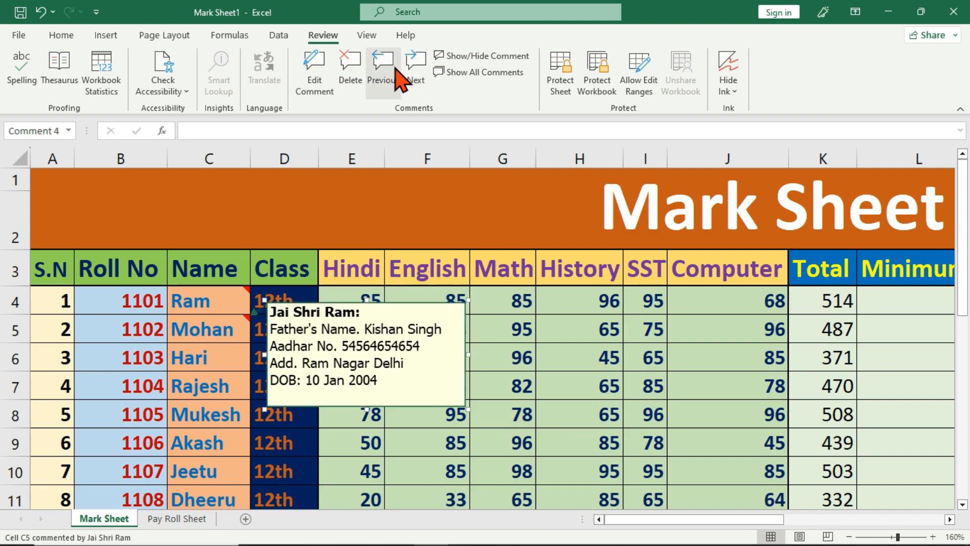
left_click(399, 81)
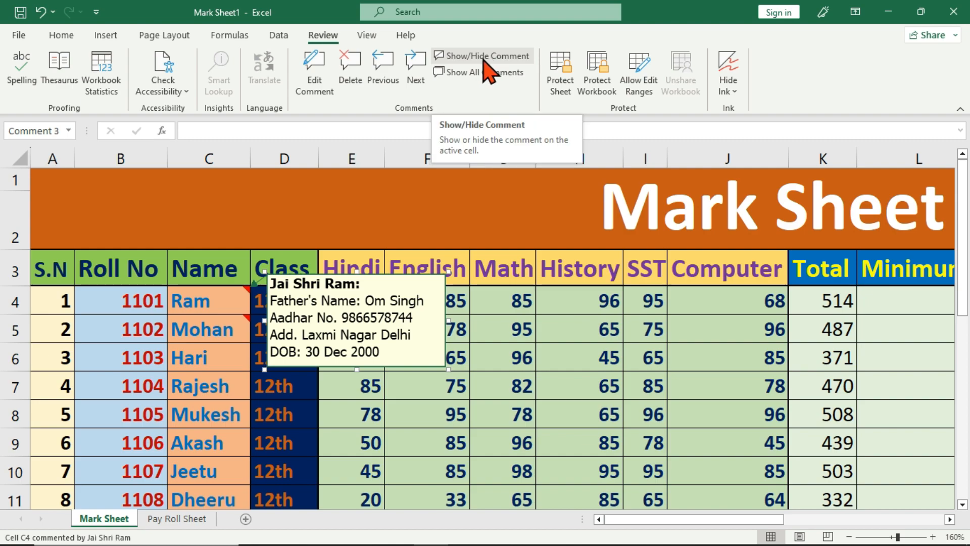
Step: Select Ram's cell C4, hide its comment box, and check the sheet from cells F8 and G8
left_click(196, 360)
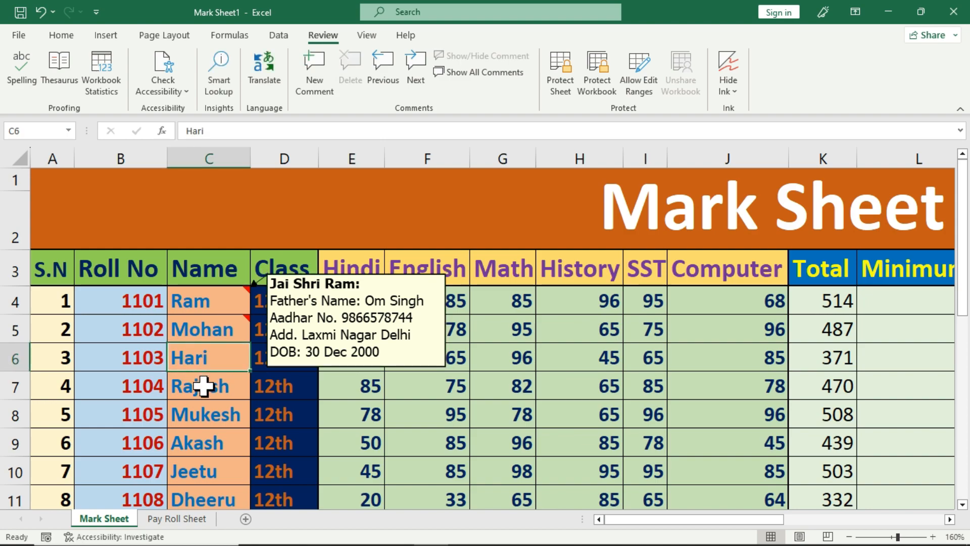
left_click(223, 303)
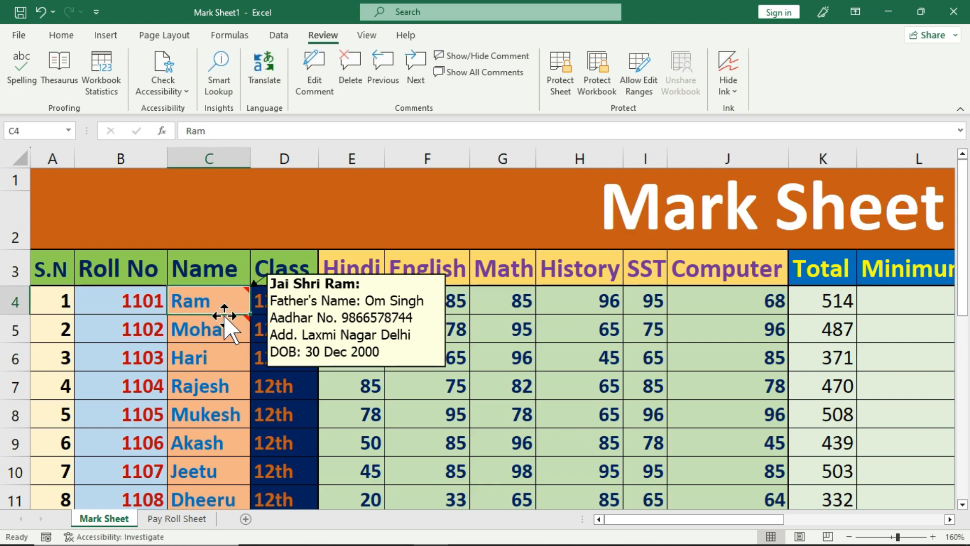
left_click(495, 391)
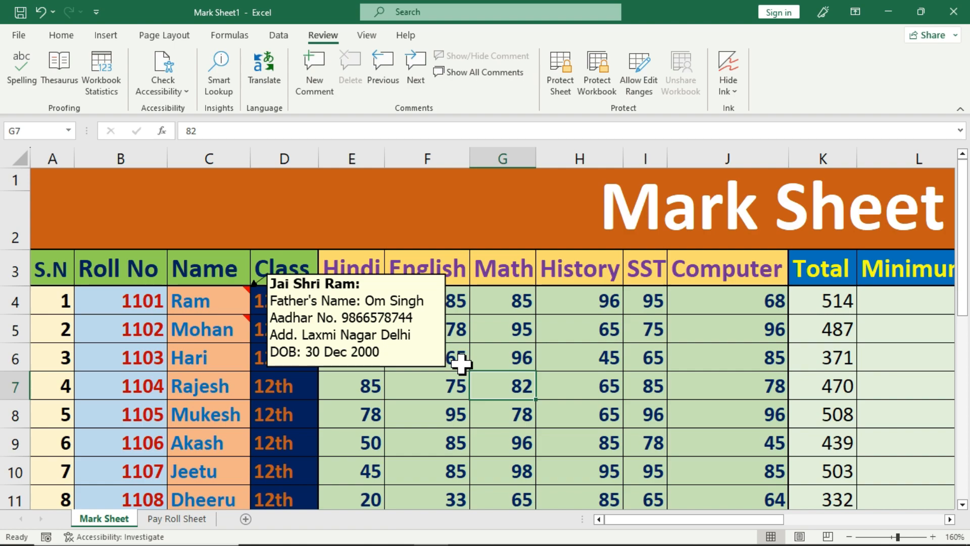
left_click(195, 301)
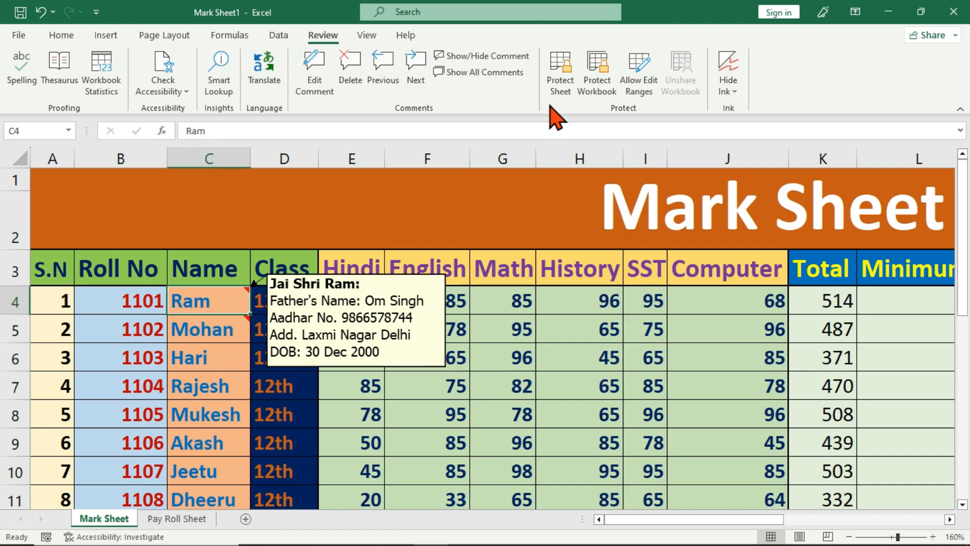
left_click(489, 57)
left_click(411, 416)
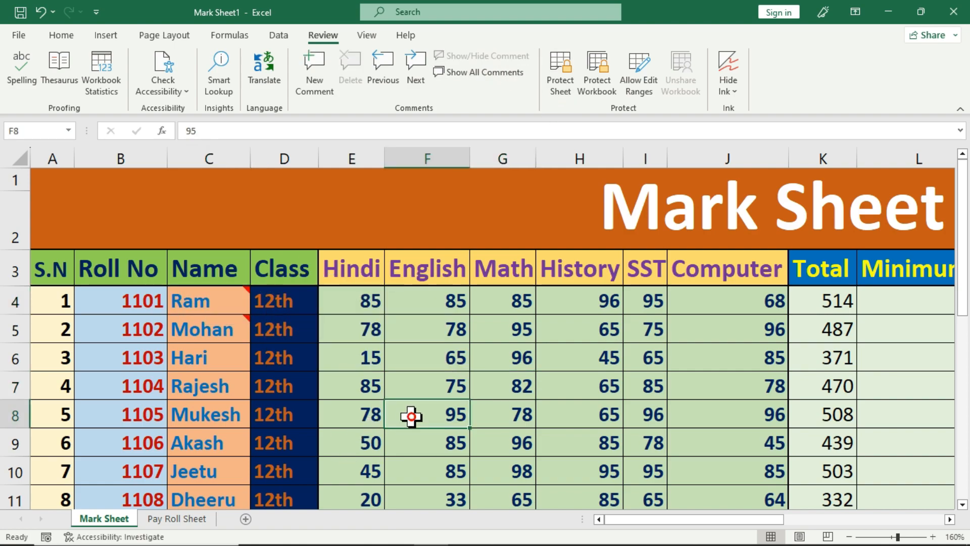
left_click(516, 406)
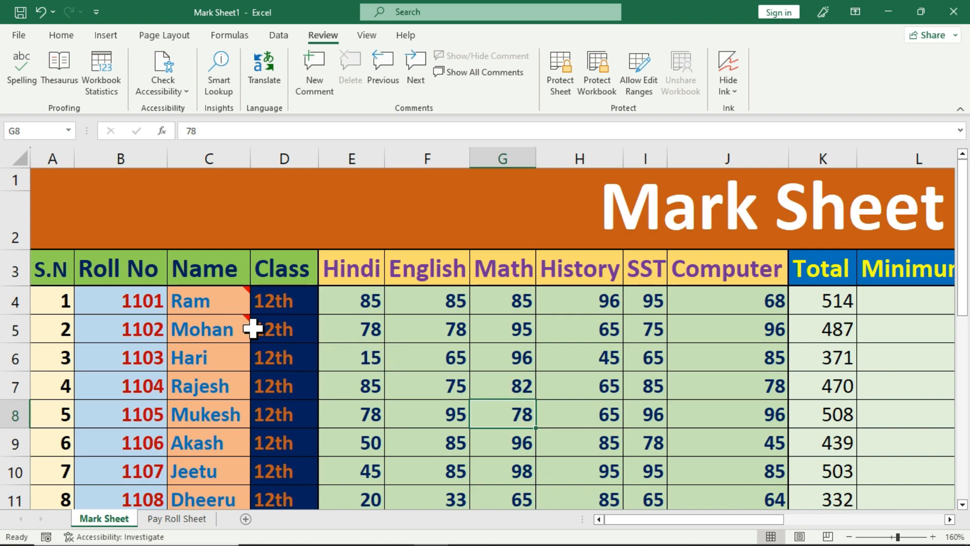
Step: Pin Ram's comment as always visible, check it from G8, then hide it again
mouse_move(225, 303)
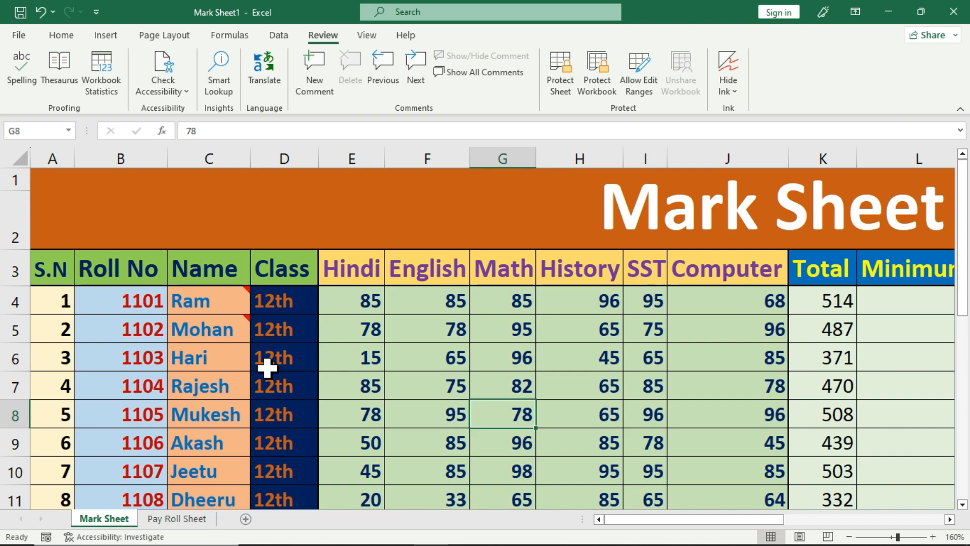
left_click(228, 303)
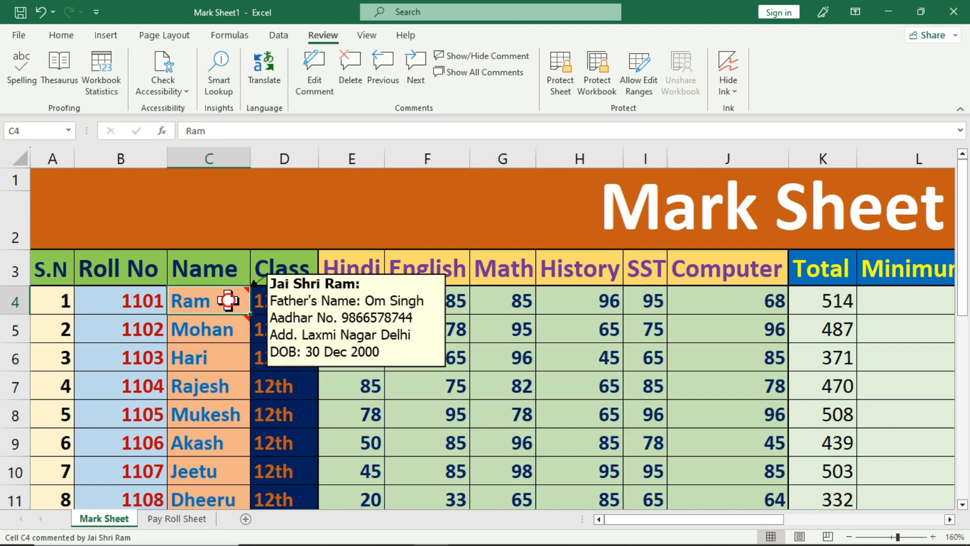
left_click(489, 57)
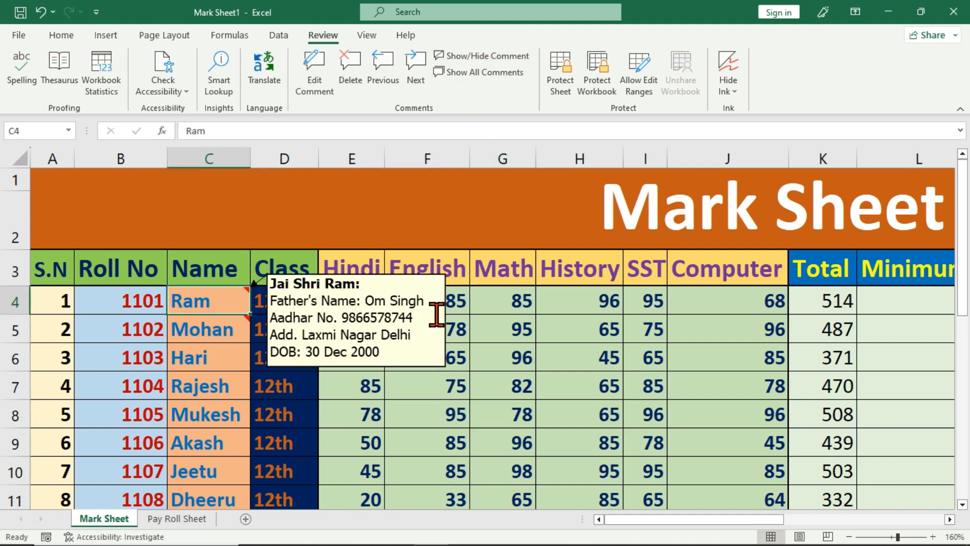
left_click(491, 402)
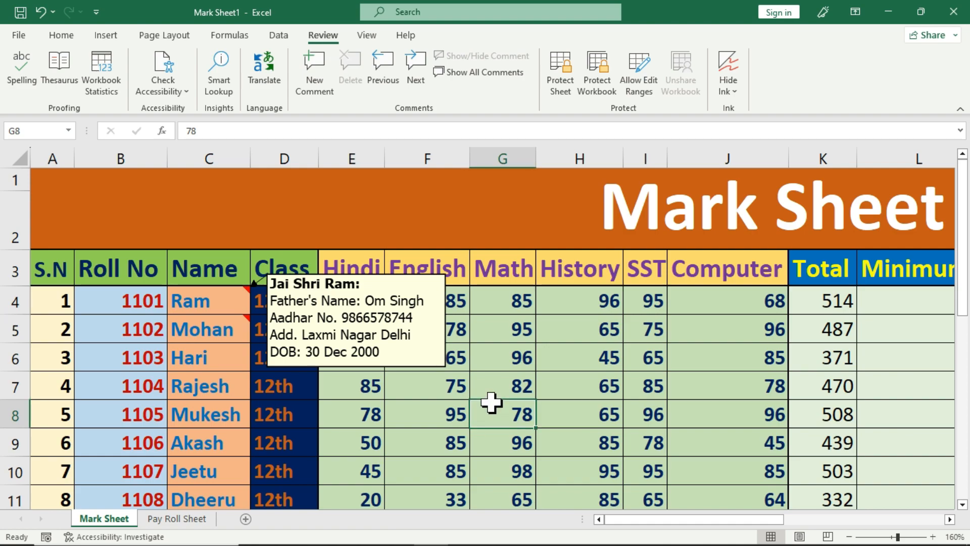
left_click(225, 305)
left_click(495, 59)
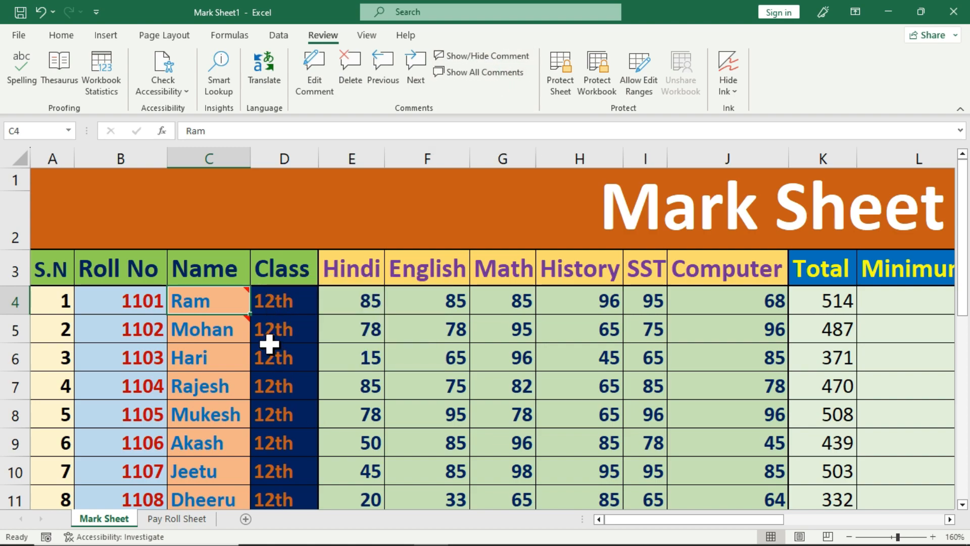
Step: Show all comments and hide them again, then toggle Ram's comment visibility from its shortcut menu
left_click(501, 72)
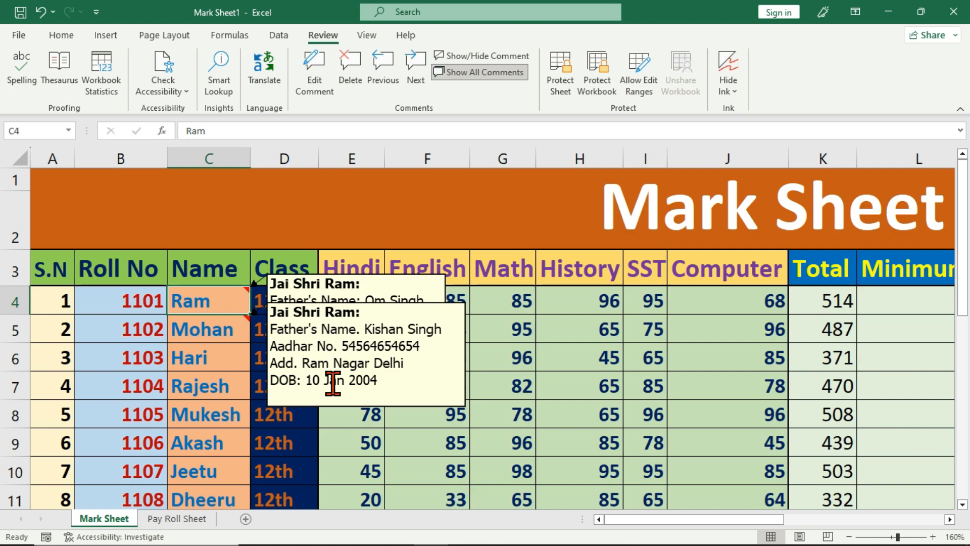
left_click(493, 72)
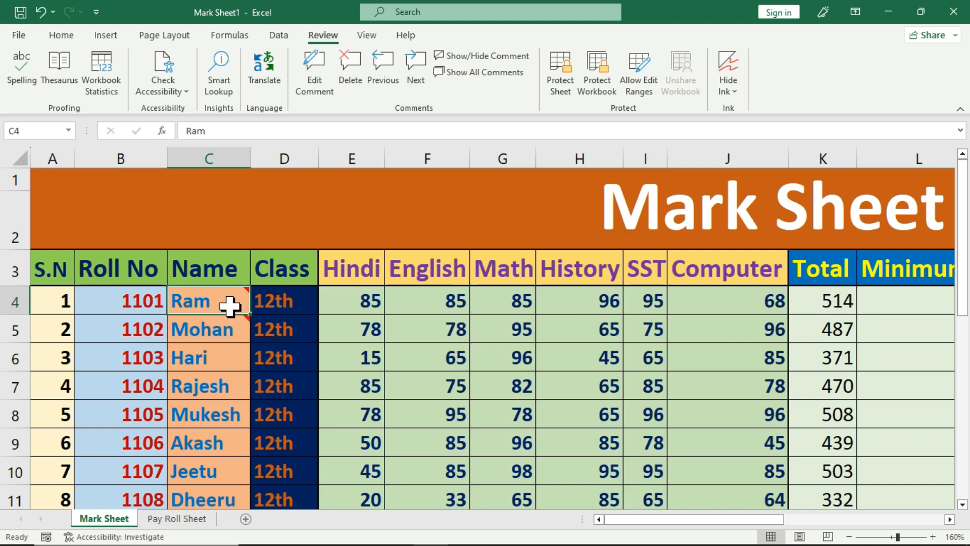
right_click(211, 303)
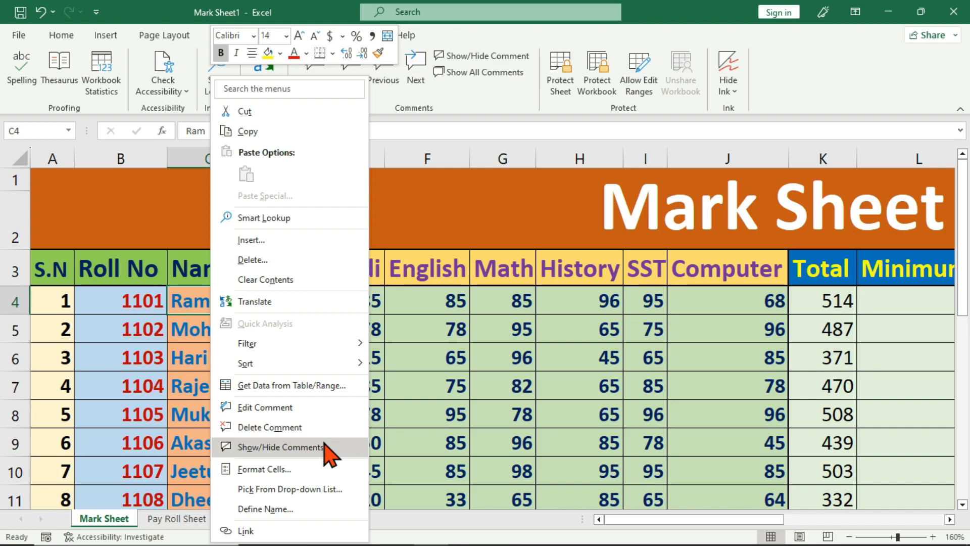
left_click(326, 447)
Step: Delete the comment on Mohan's cell C5 and reselect Ram's cell C4
left_click(217, 336)
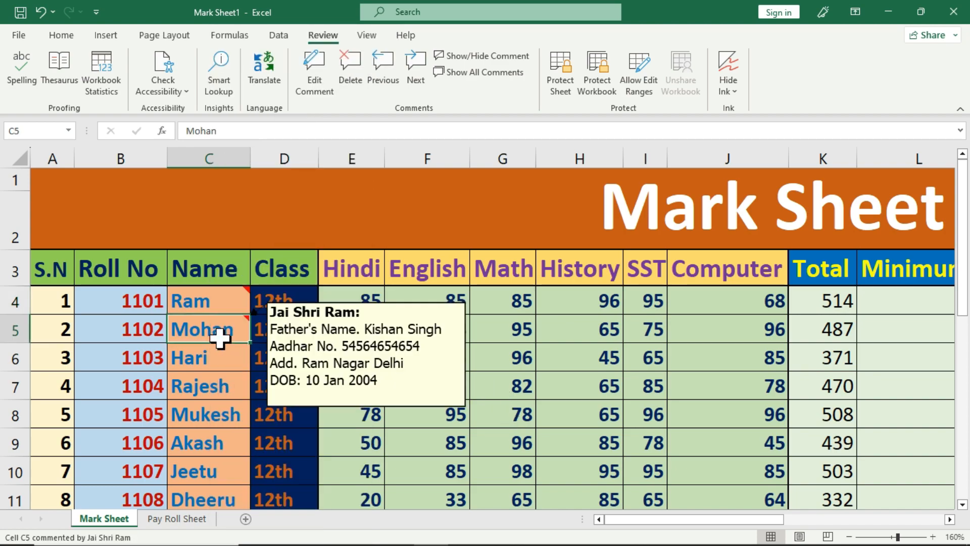
left_click(363, 96)
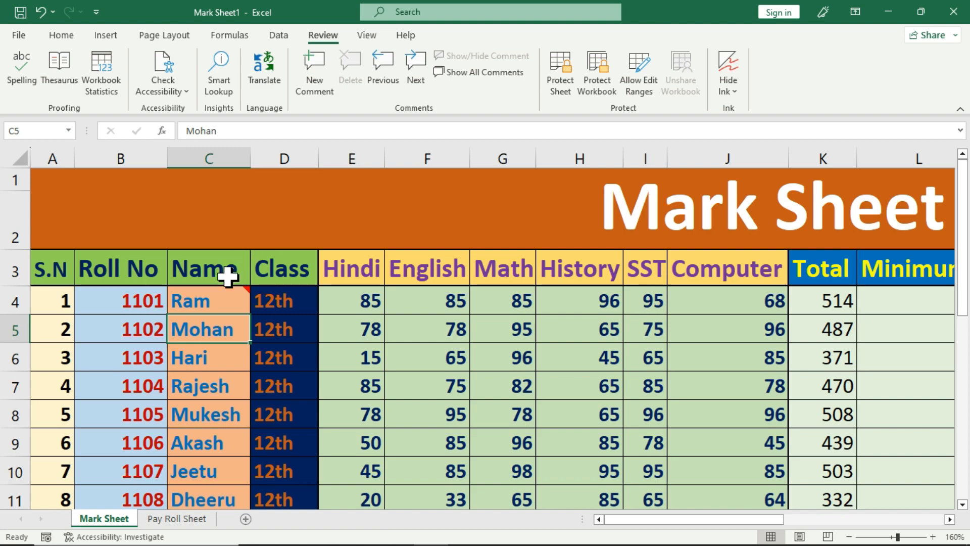
left_click(226, 298)
Step: Remove C4's comment with Review > Delete, leaving the sheet comment-free
left_click(354, 95)
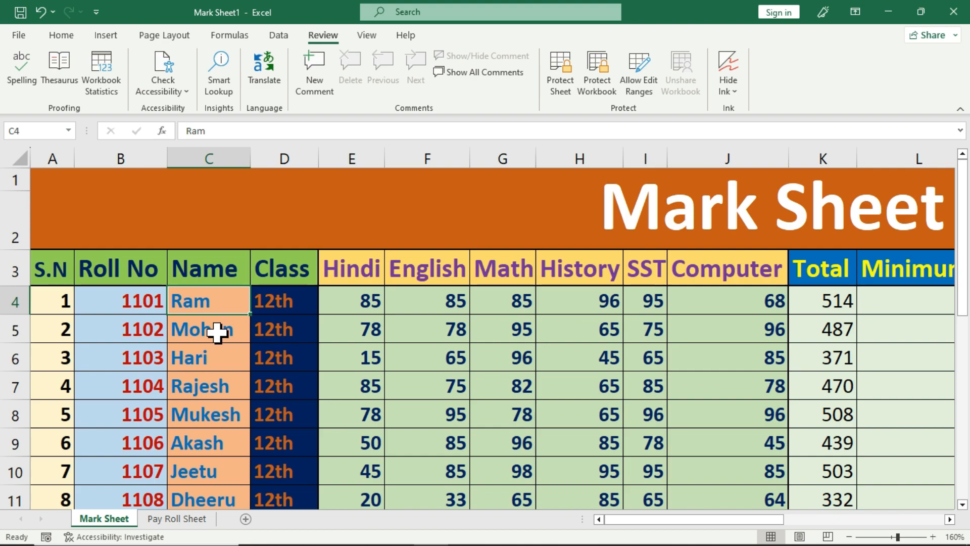
Step: Insert a new comment on C4 and erase its author name line so the box is blank
left_click(315, 85)
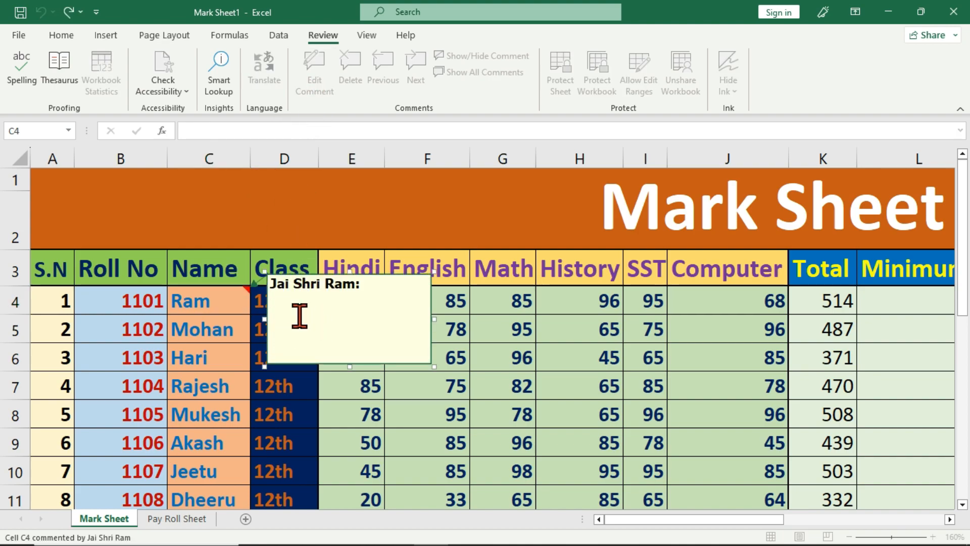
left_click_drag(269, 282, 335, 307)
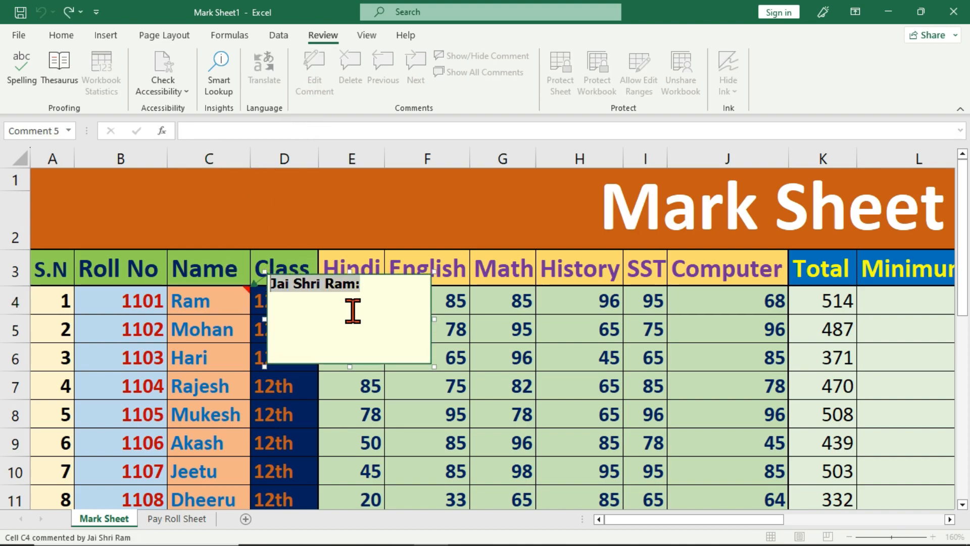
key("BackSpace")
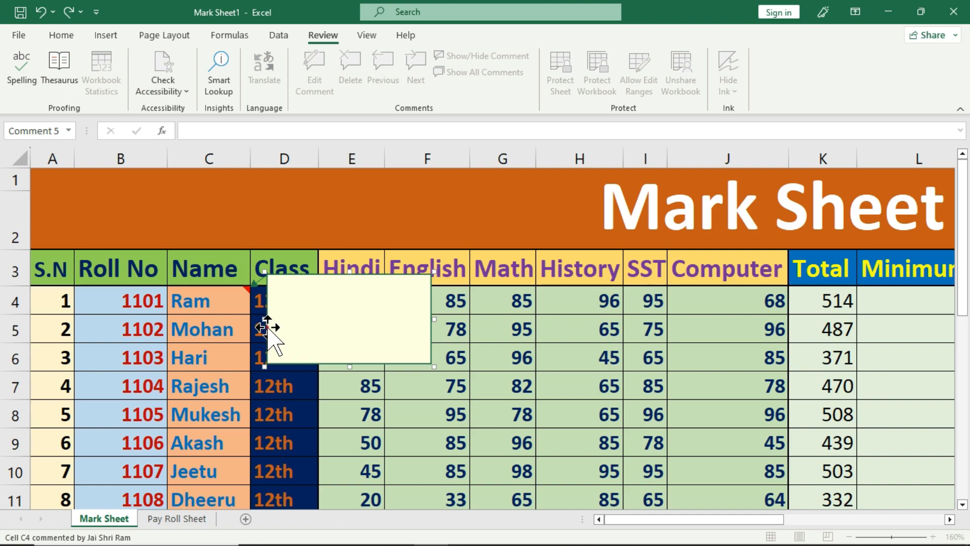
left_click(268, 327)
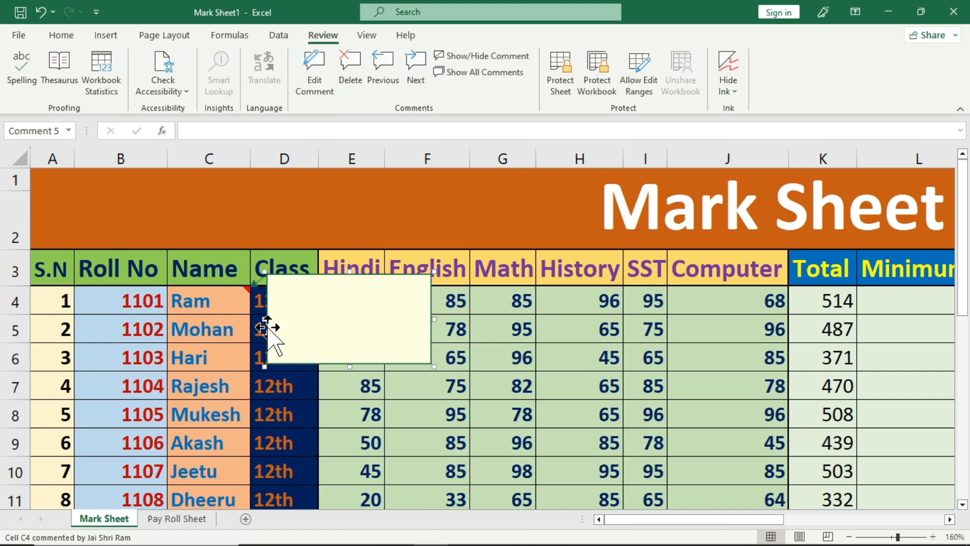
Step: Open Format Comment for the C4 comment and reveal the Colors and Lines fill colour options
right_click(269, 327)
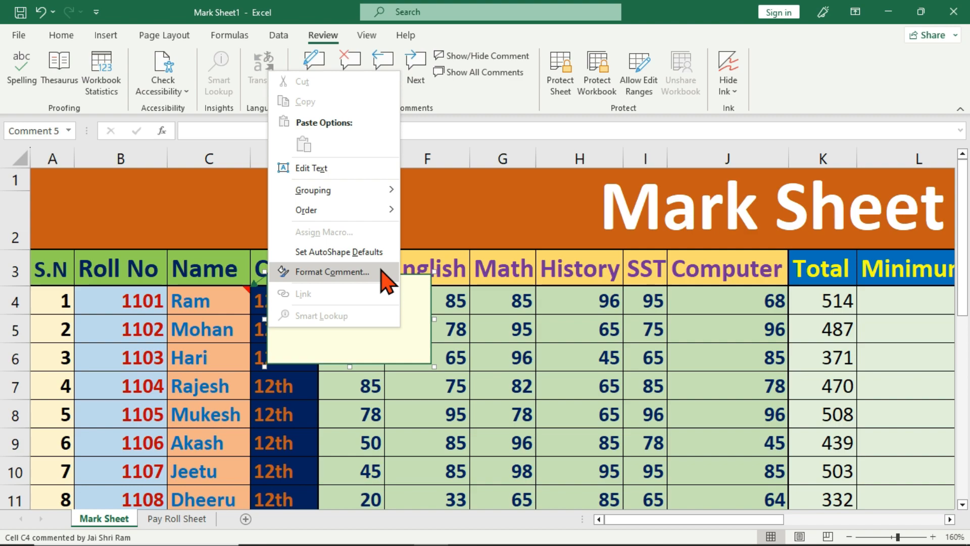
left_click(382, 271)
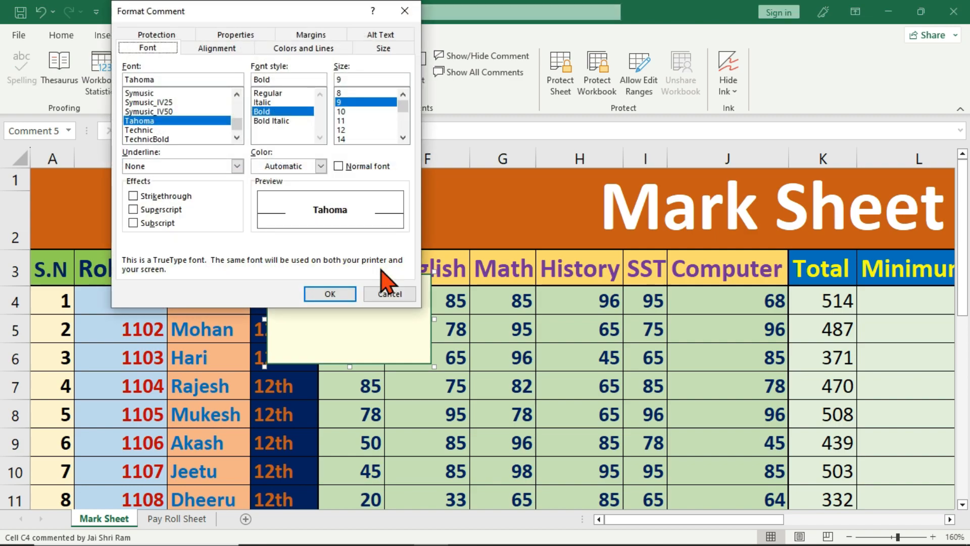
left_click_drag(308, 10, 338, 135)
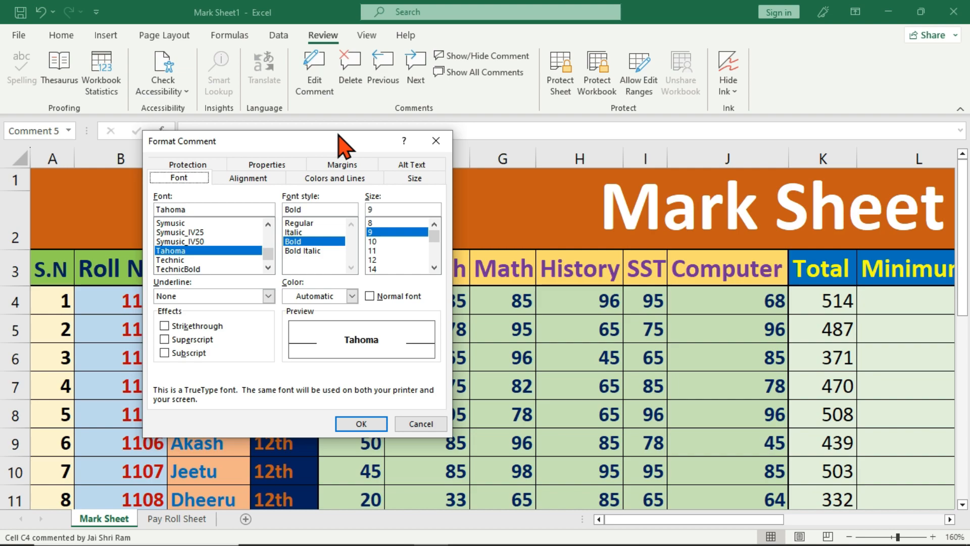
left_click(369, 182)
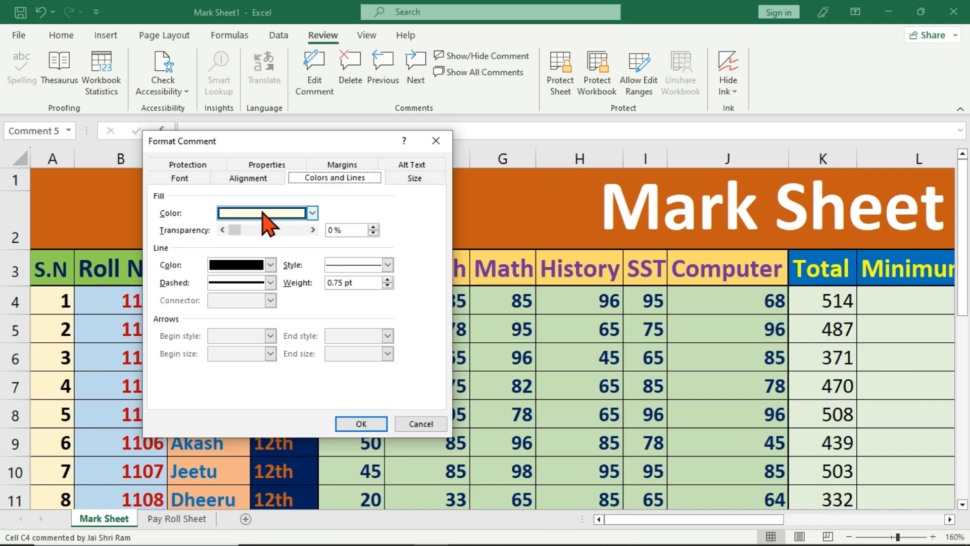
left_click_drag(260, 145, 459, 123)
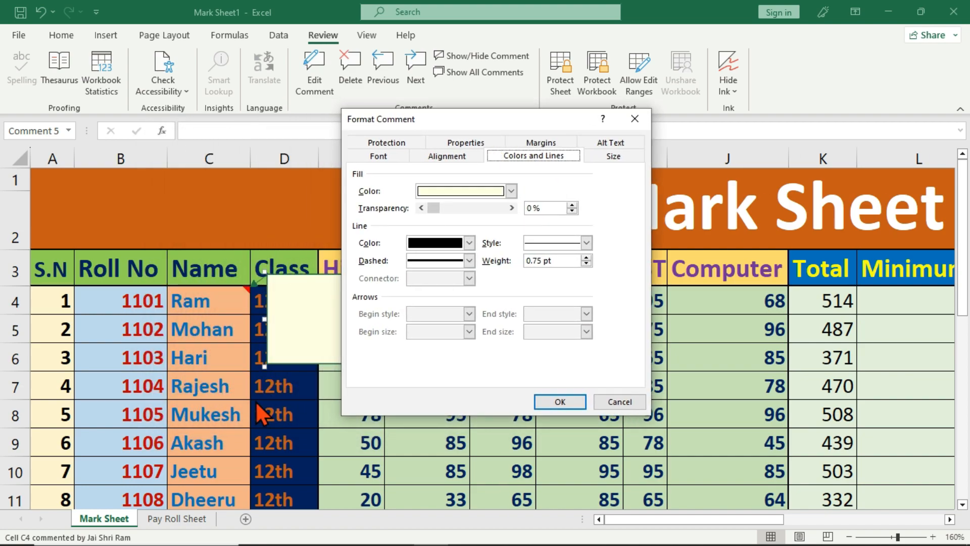
left_click(511, 191)
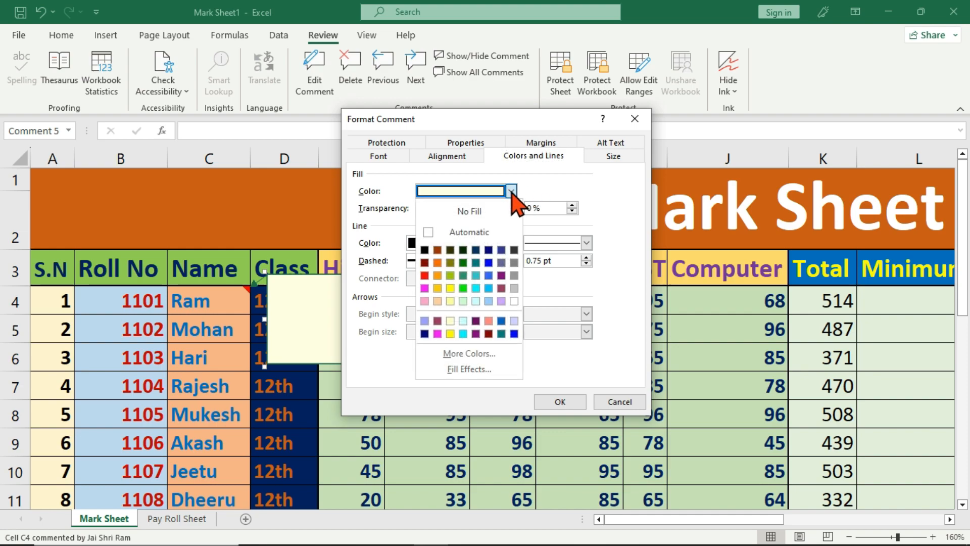
Step: Open Fill Effects for Ram's comment on the Picture tab and start selecting a picture
left_click(503, 367)
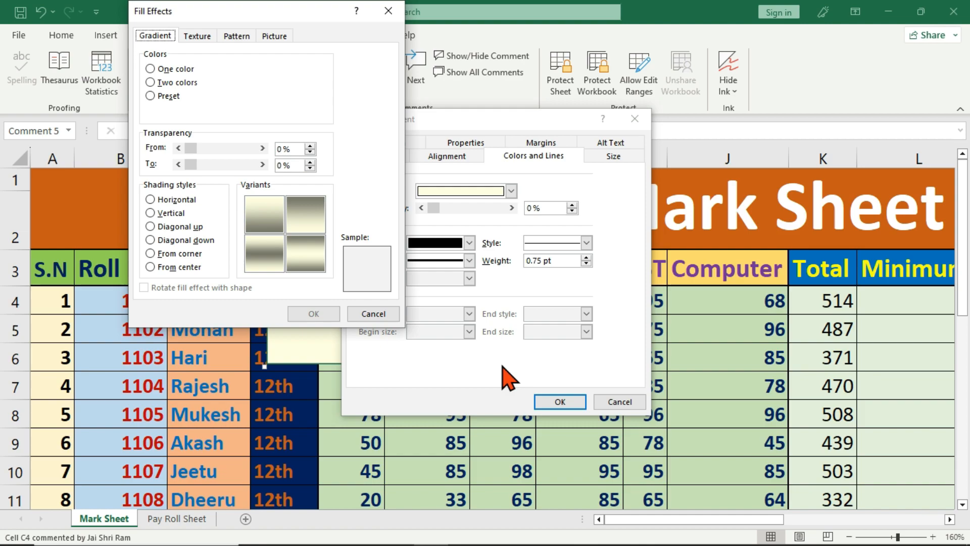
left_click_drag(256, 11, 450, 133)
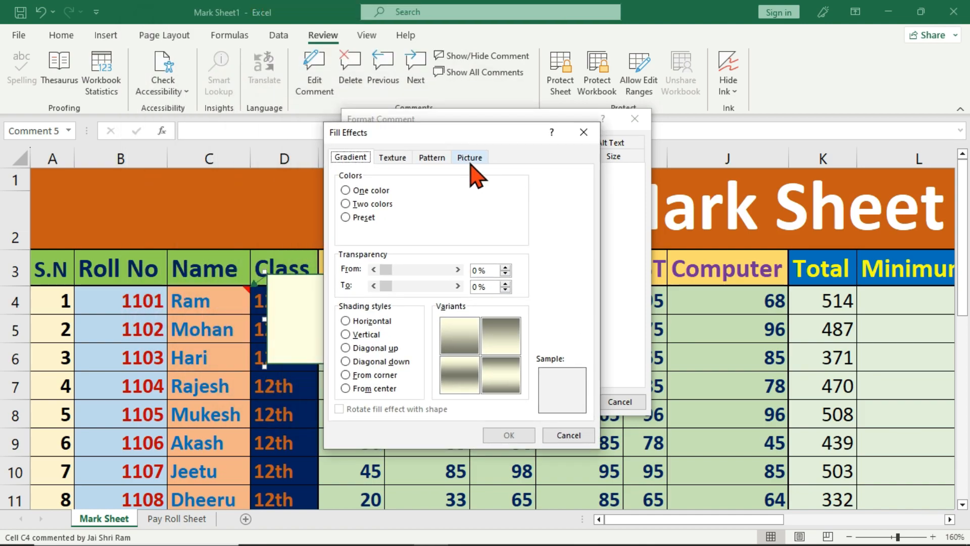
left_click(470, 158)
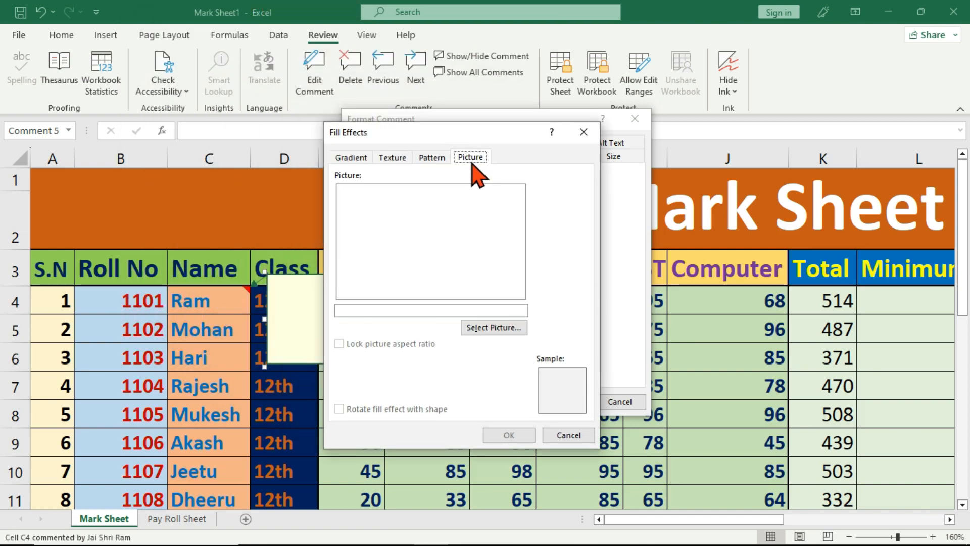
left_click(507, 327)
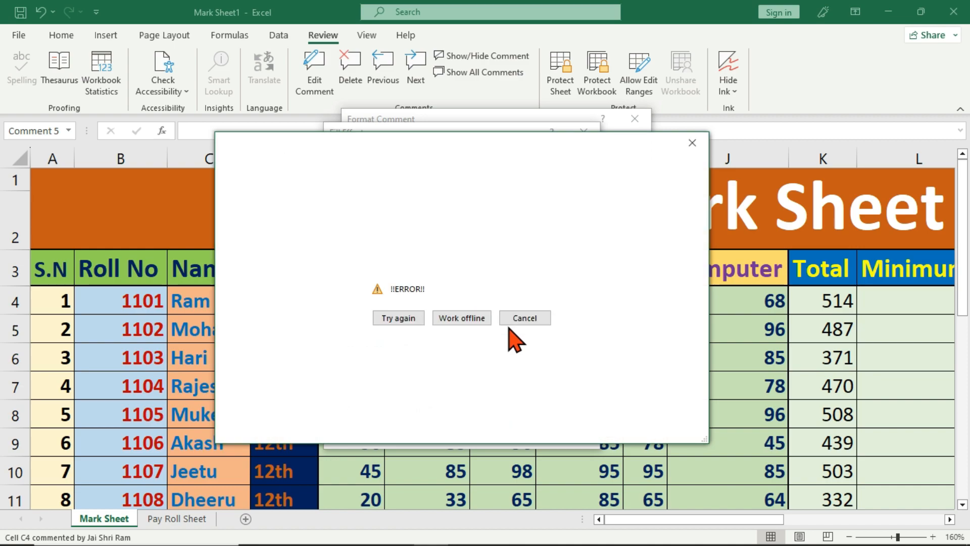
left_click(474, 319)
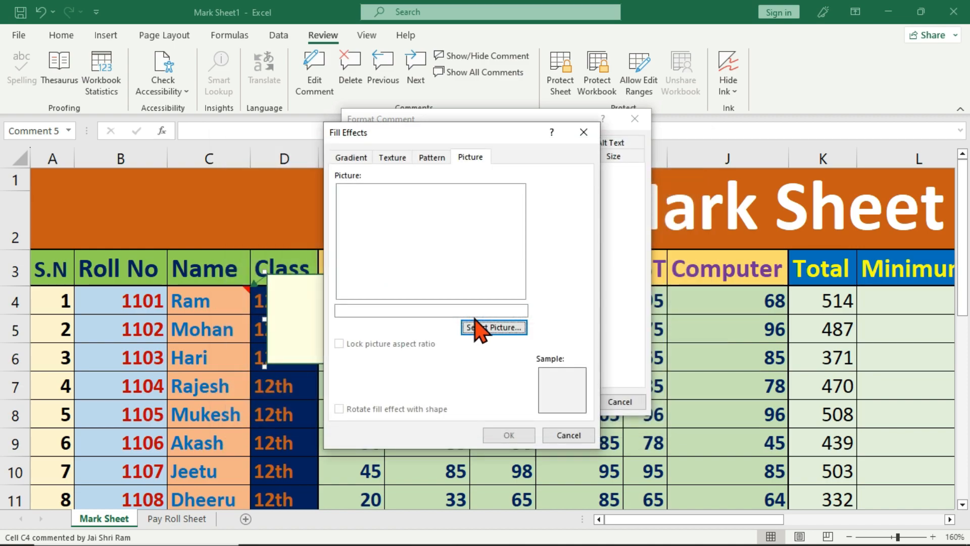
Step: Insert the WhatsApp portrait photo from Downloads as the comment fill and confirm Fill Effects
left_click(477, 327)
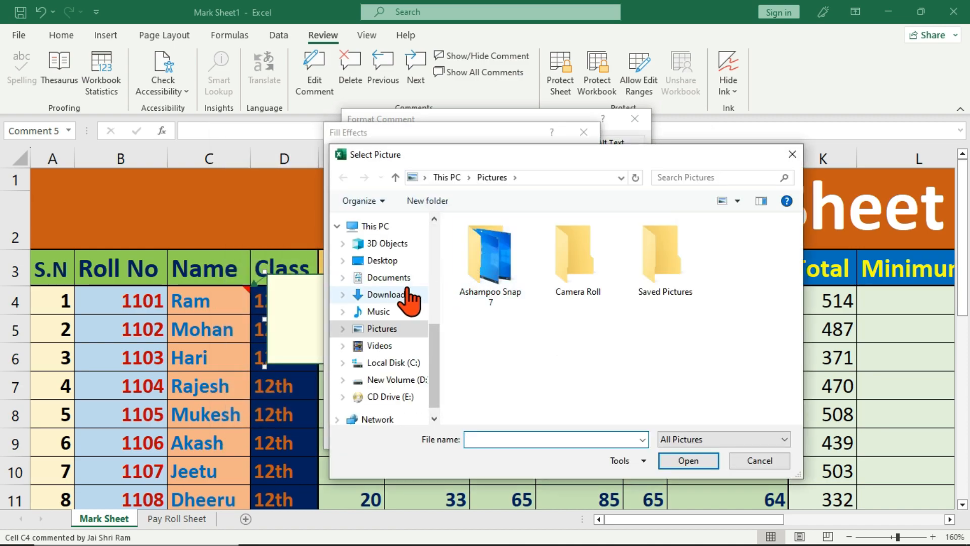
left_click(408, 293)
scroll(651, 348, "down", 3)
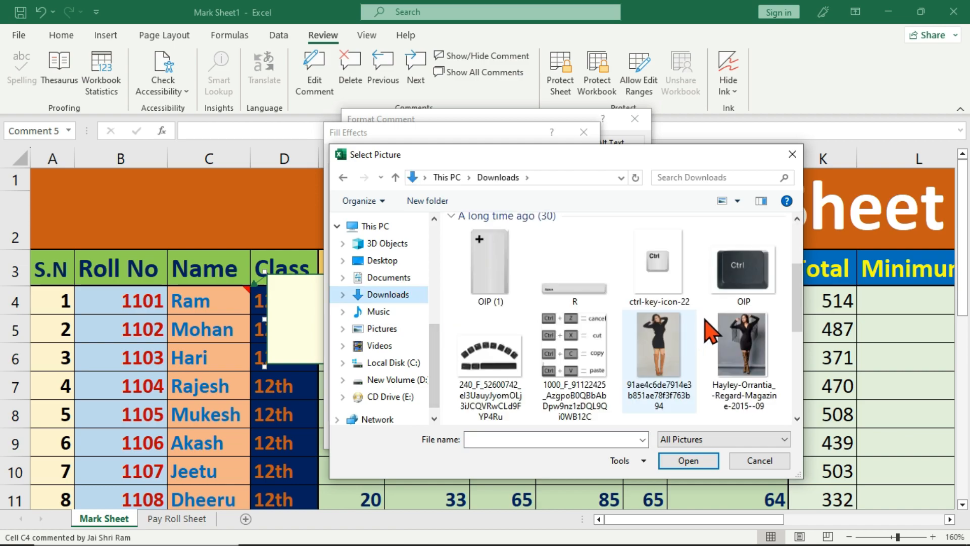
scroll(707, 336, "down", 3)
scroll(667, 374, "down", 3)
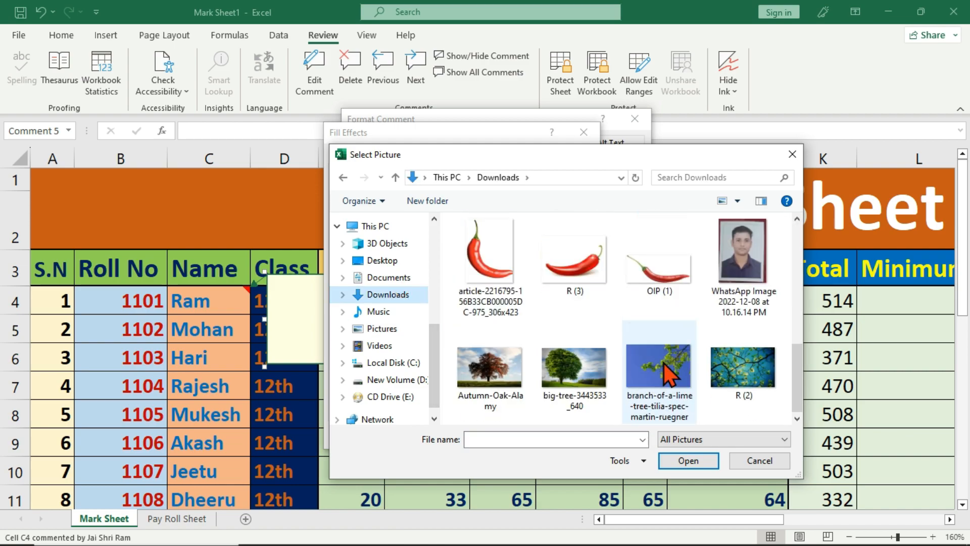
left_click(752, 269)
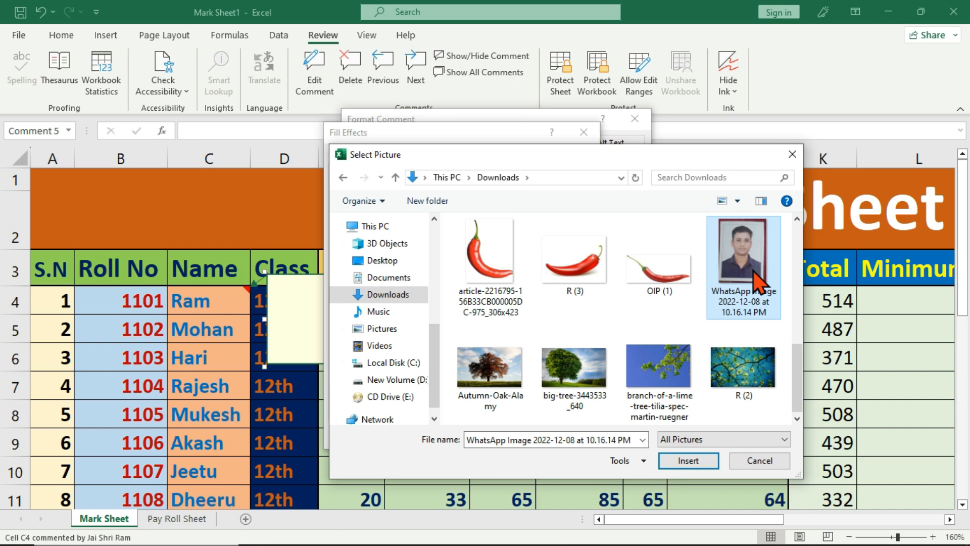
left_click(687, 460)
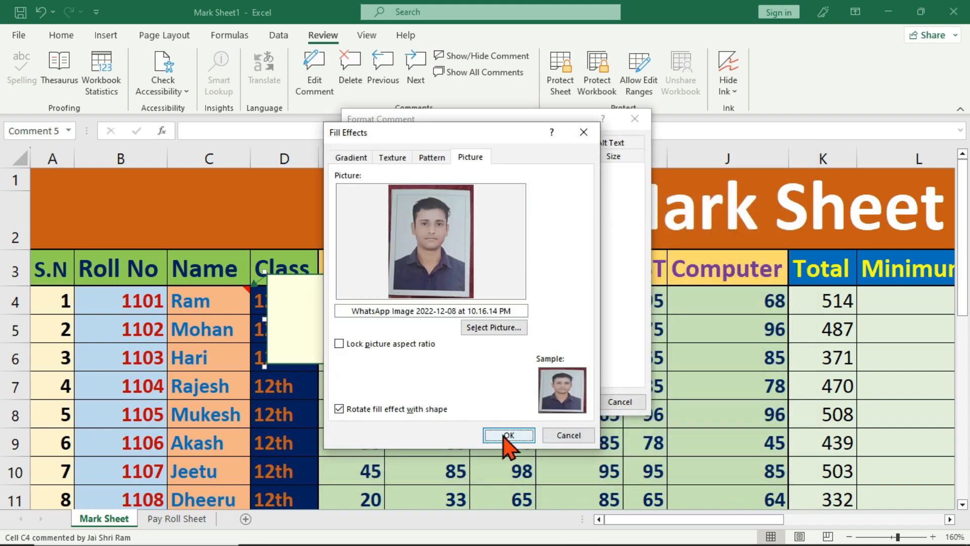
left_click(504, 436)
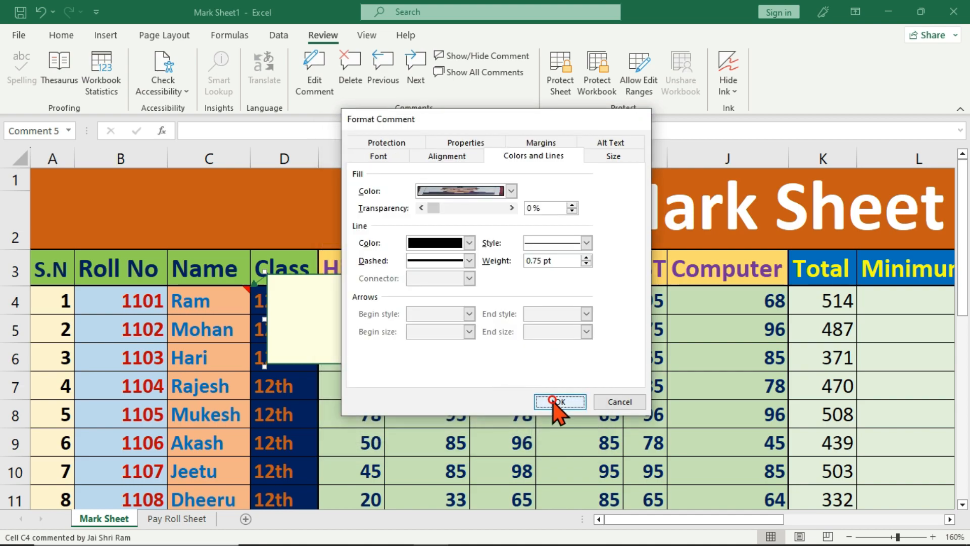
Step: Apply the photo fill, resize Ram's comment to portrait proportions, preview it on C4, then select C5
left_click(556, 403)
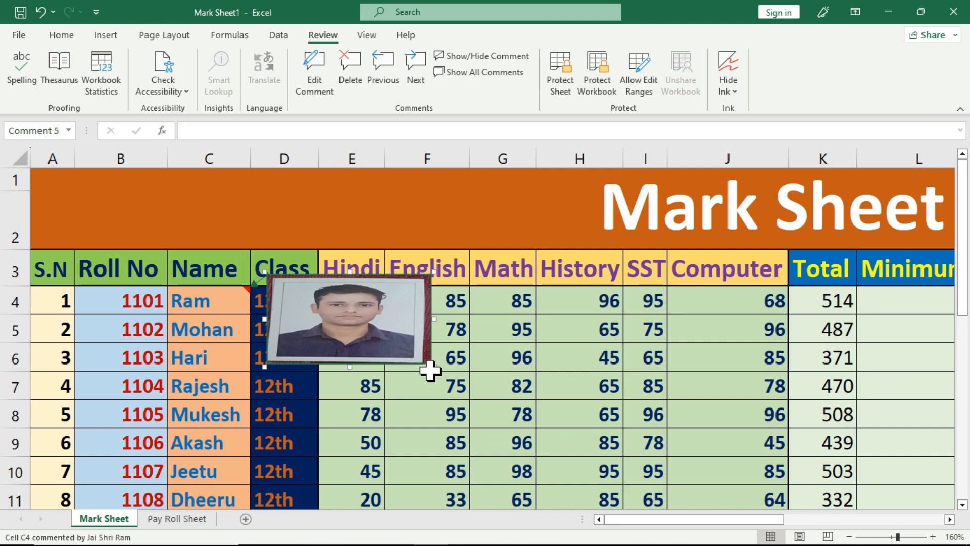
left_click_drag(432, 367, 364, 388)
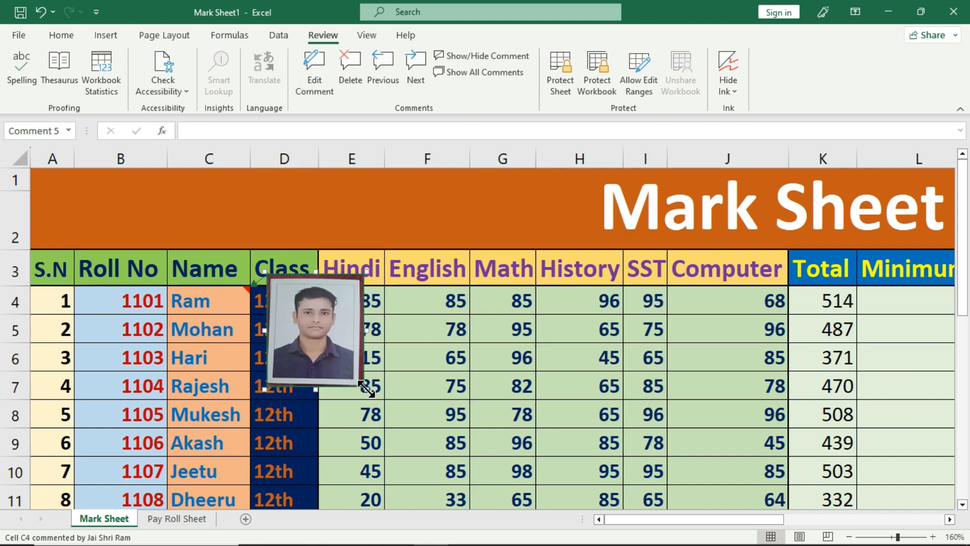
left_click(496, 378)
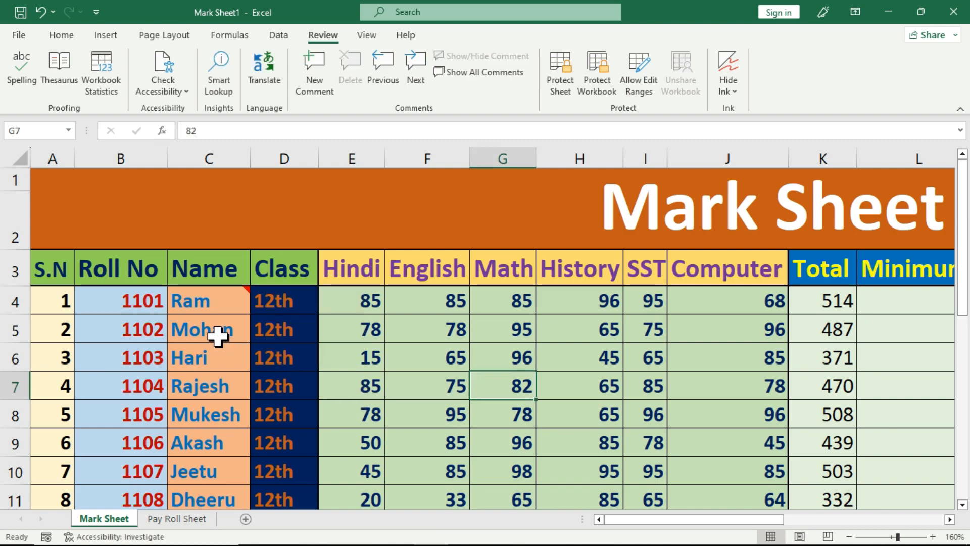
mouse_move(188, 301)
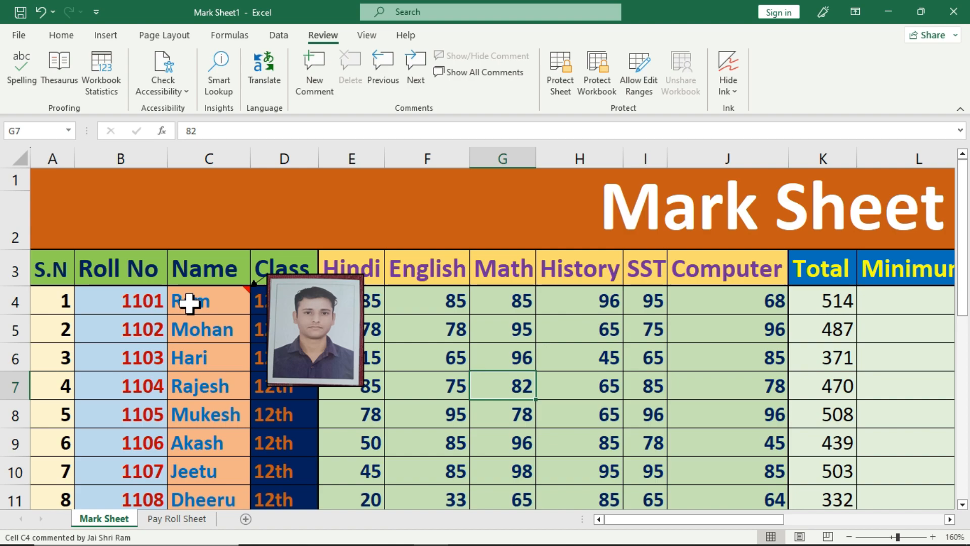
left_click(198, 330)
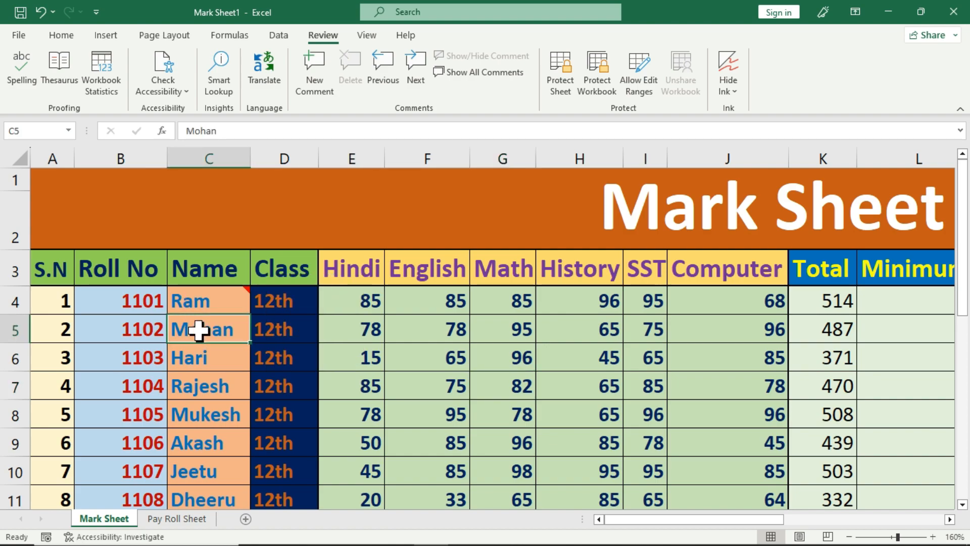
Step: Add a new comment to Mohan's cell C5 with the author name removed
left_click(314, 90)
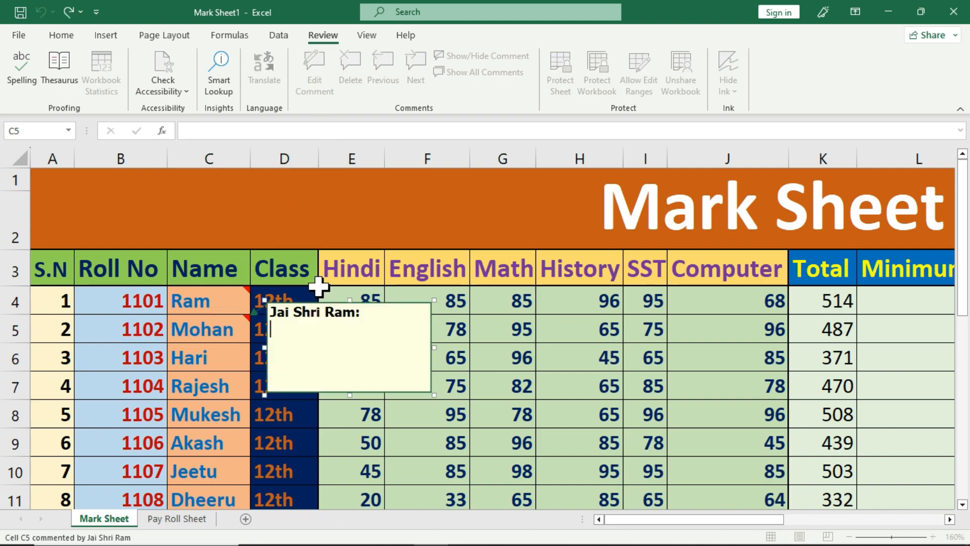
left_click_drag(326, 349, 267, 304)
key("BackSpace")
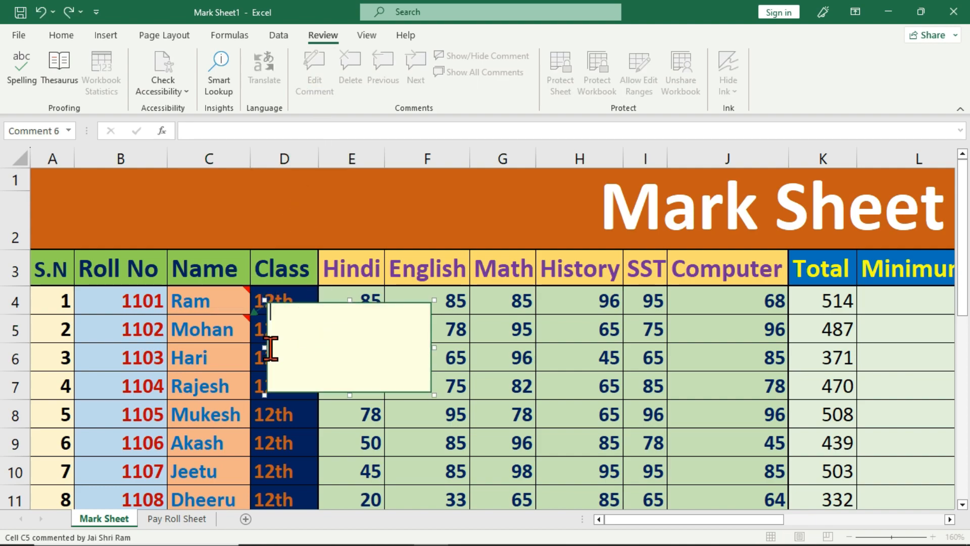
left_click(266, 335)
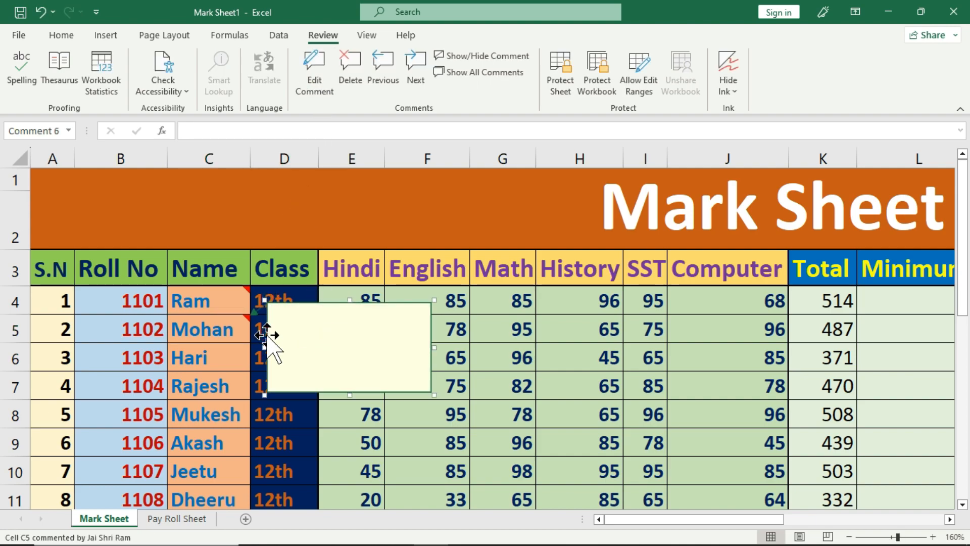
Step: Open Format Comment's Fill Effects for the C5 comment and choose a picture from this computer
right_click(266, 335)
left_click(340, 279)
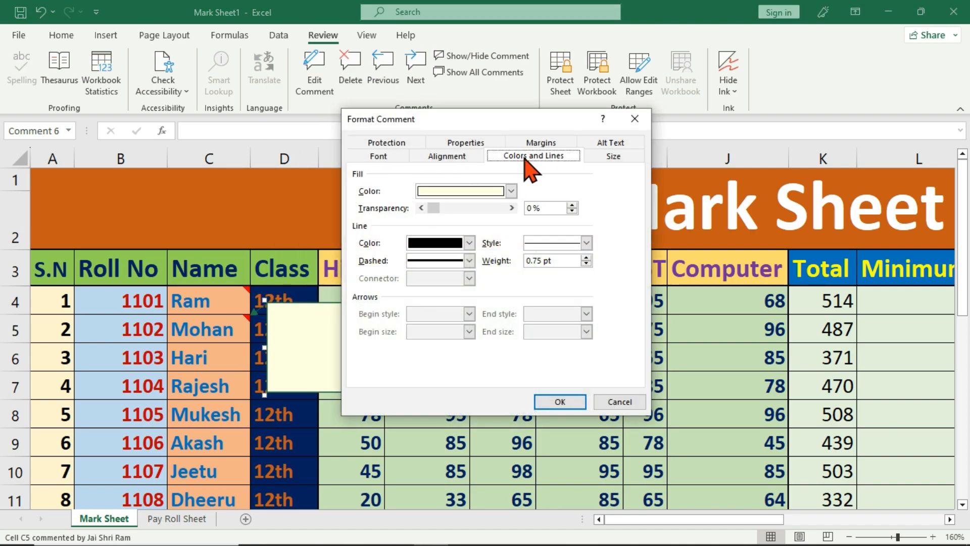
left_click(511, 191)
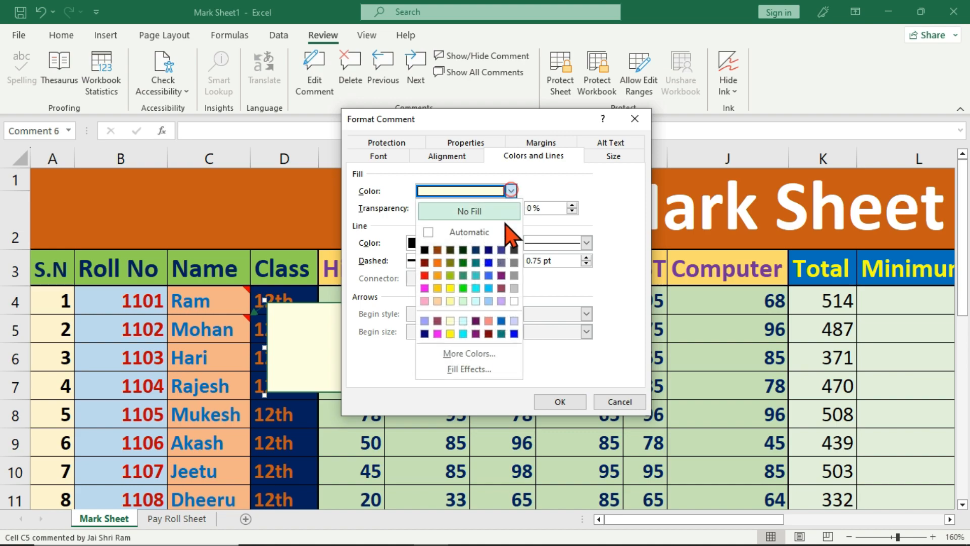
left_click(482, 368)
left_click(504, 135)
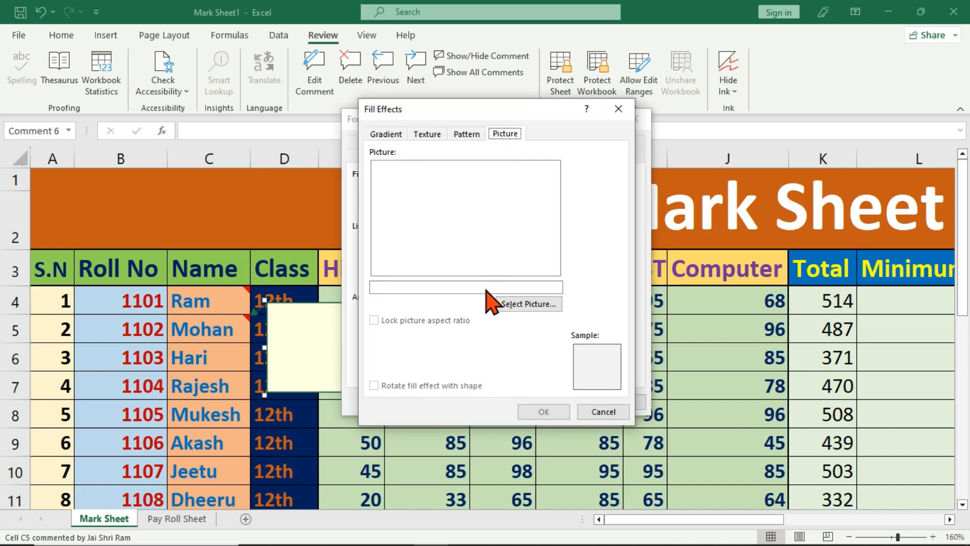
left_click(521, 304)
left_click(496, 293)
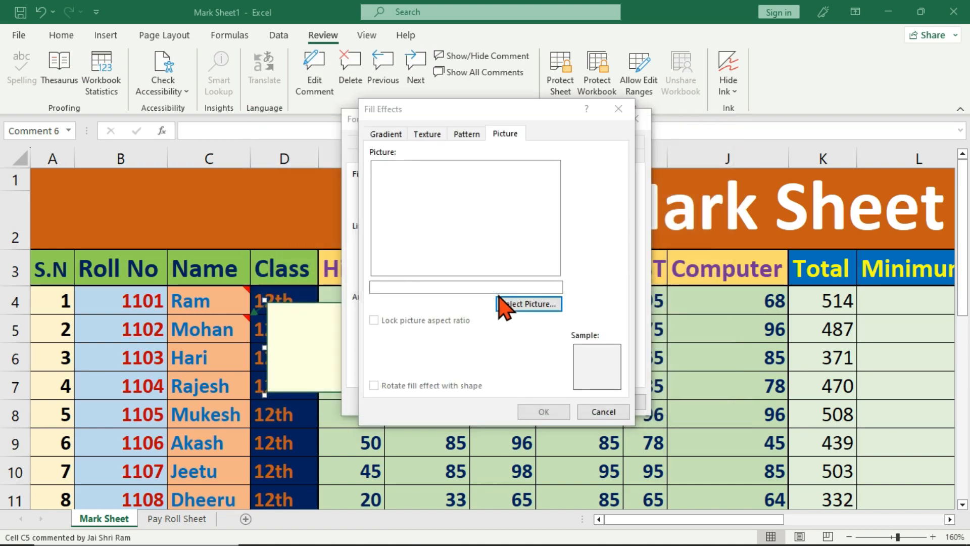
left_click(505, 303)
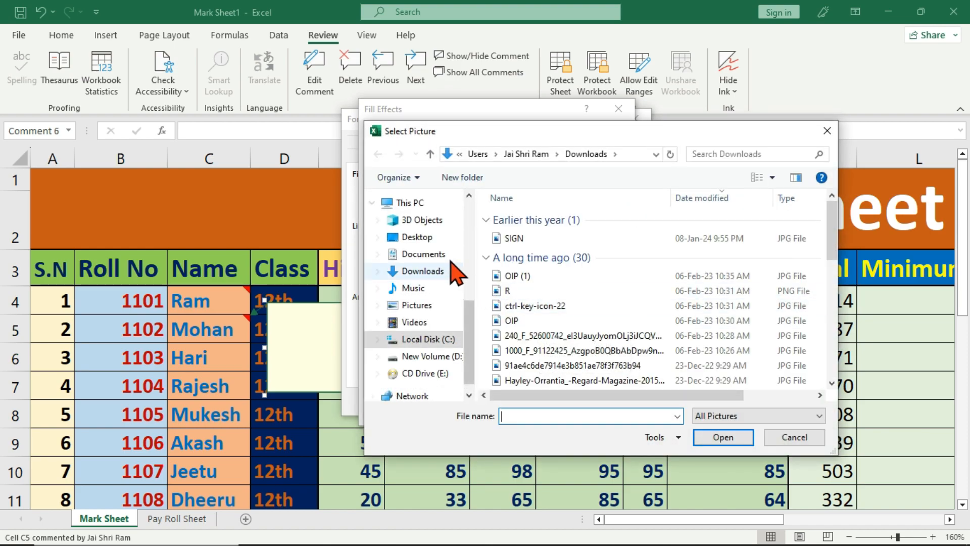
Step: Fill Mohan's comment with the strawberry-slice picture from the Downloads img folder
left_click(437, 276)
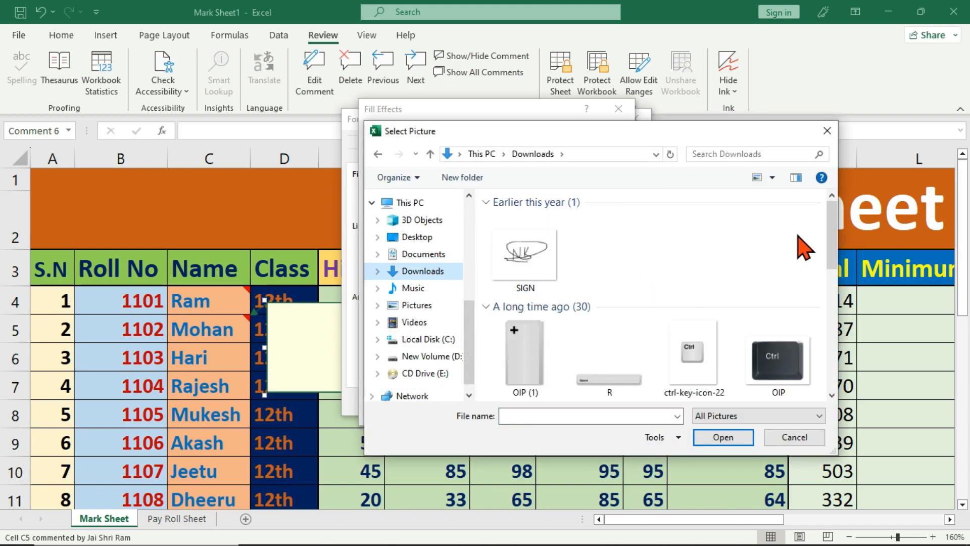
left_click_drag(829, 225, 823, 385)
double_click(611, 365)
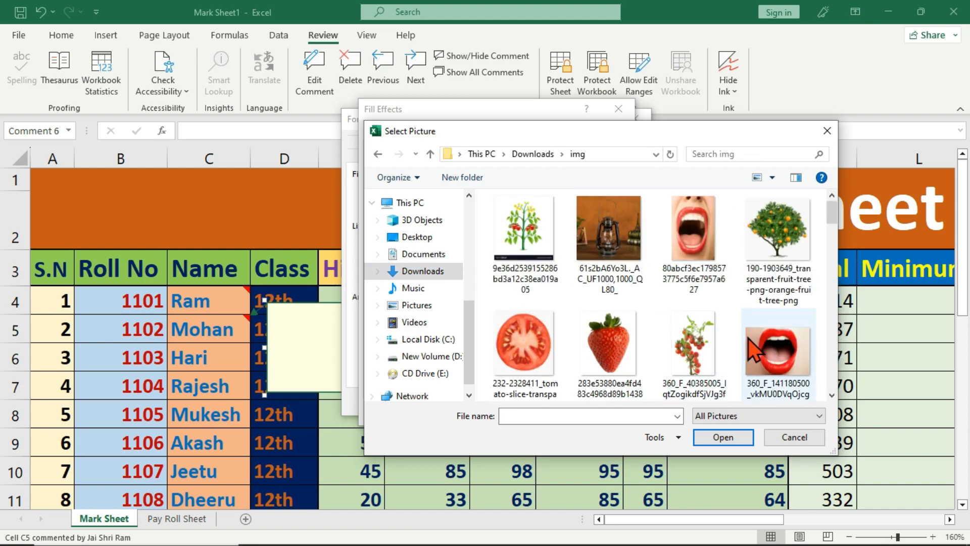
left_click_drag(834, 220, 832, 237)
left_click(637, 333)
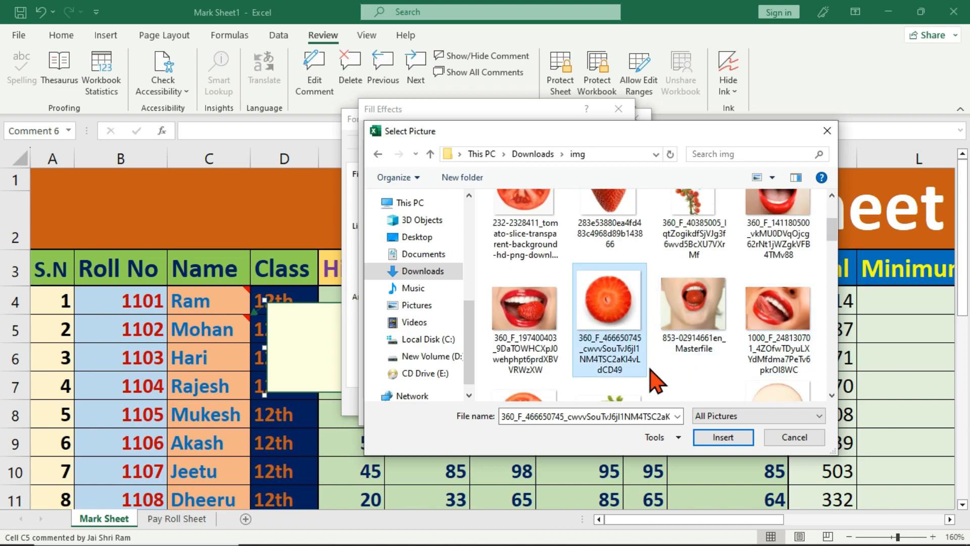
left_click(723, 437)
left_click(544, 412)
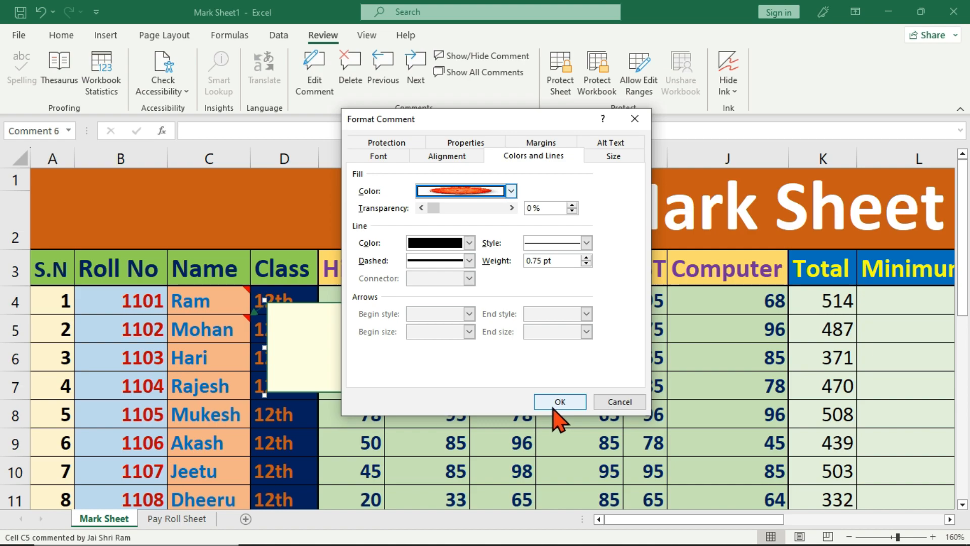
left_click(554, 405)
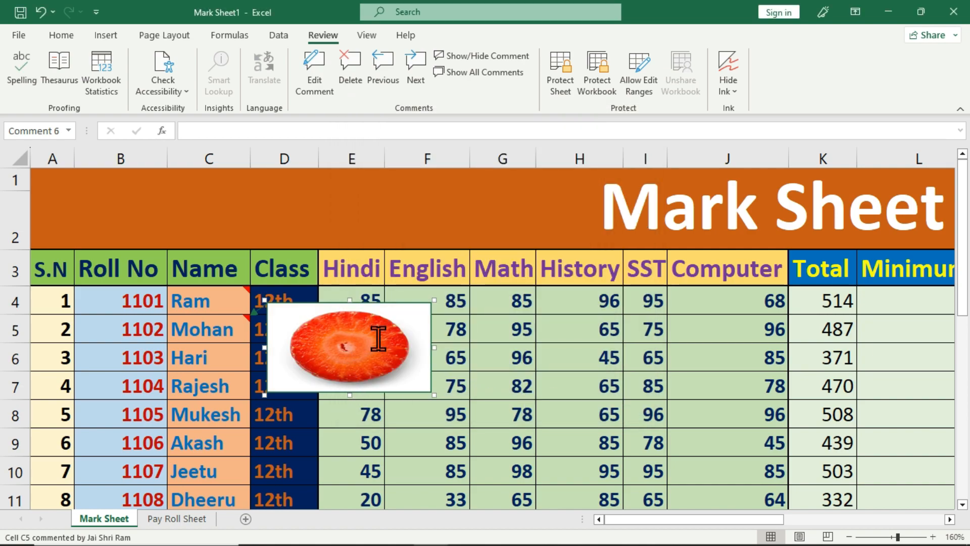
Step: Resize Mohan's strawberry comment narrower and taller, then delete the comments on C4 and C5
left_click_drag(434, 395, 382, 420)
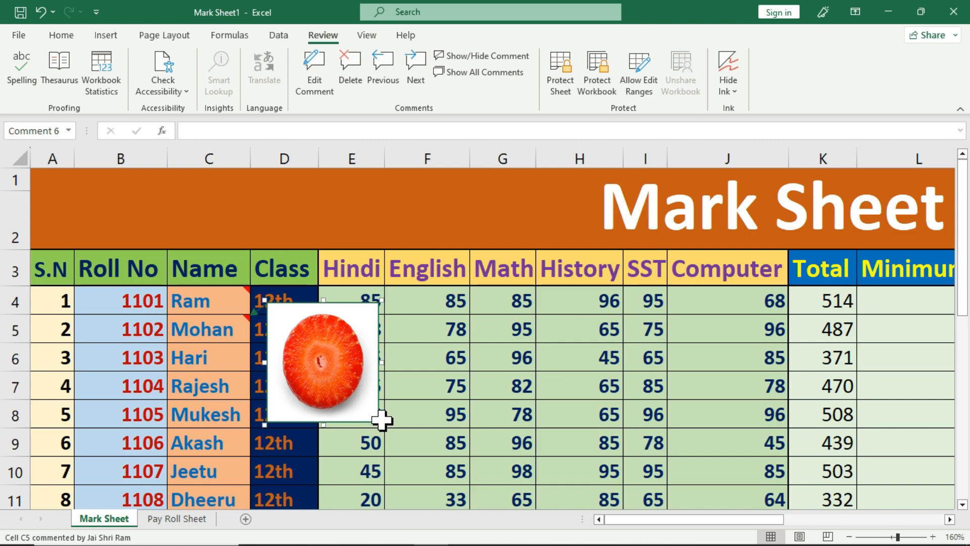
left_click(425, 364)
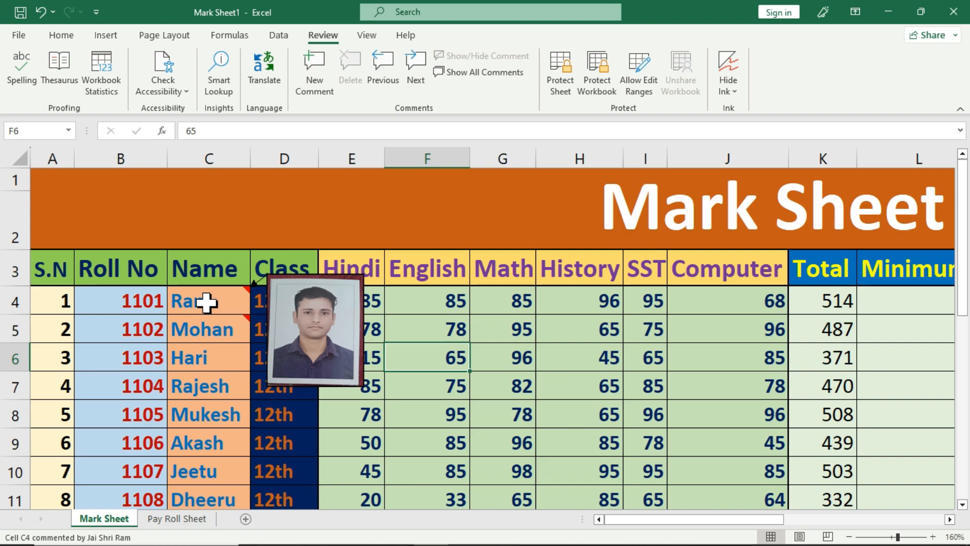
left_click(206, 302)
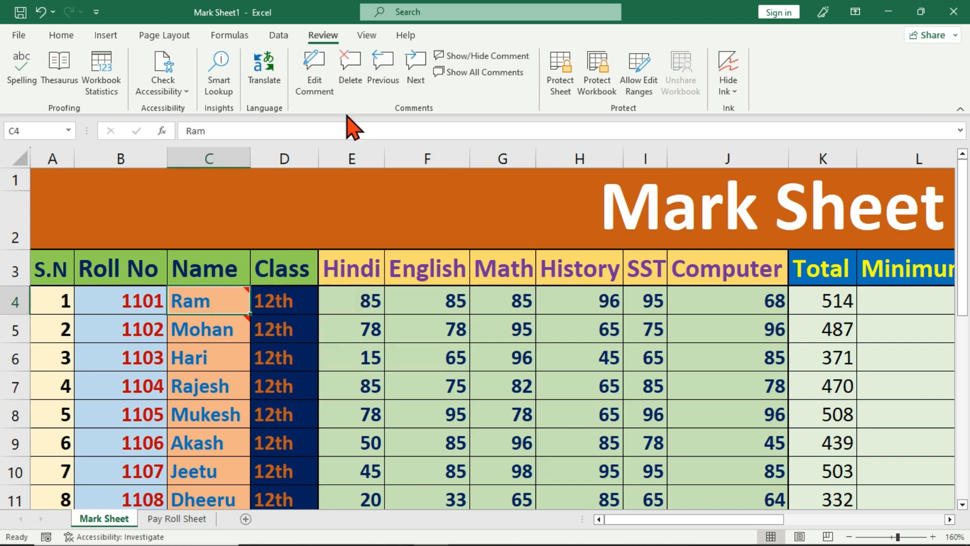
left_click(349, 81)
left_click(226, 324)
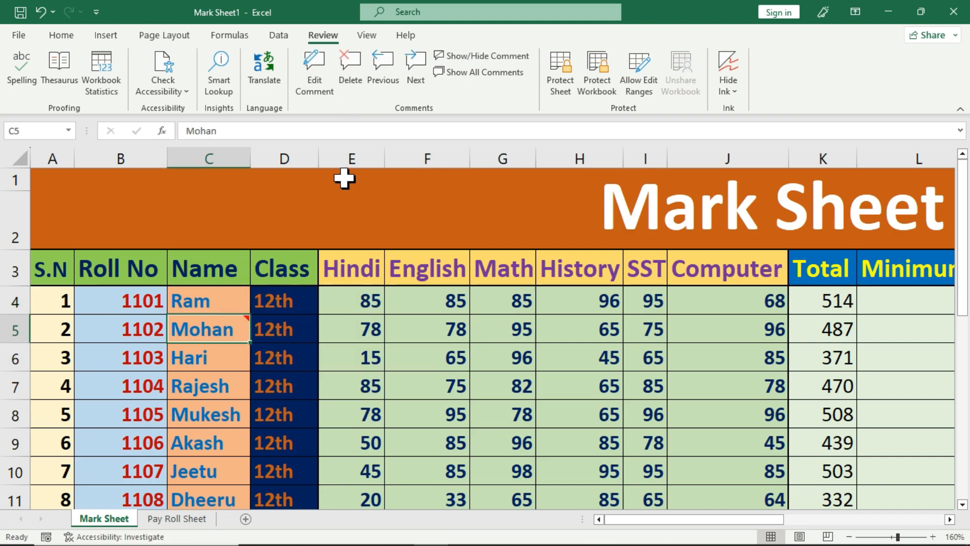
left_click(350, 73)
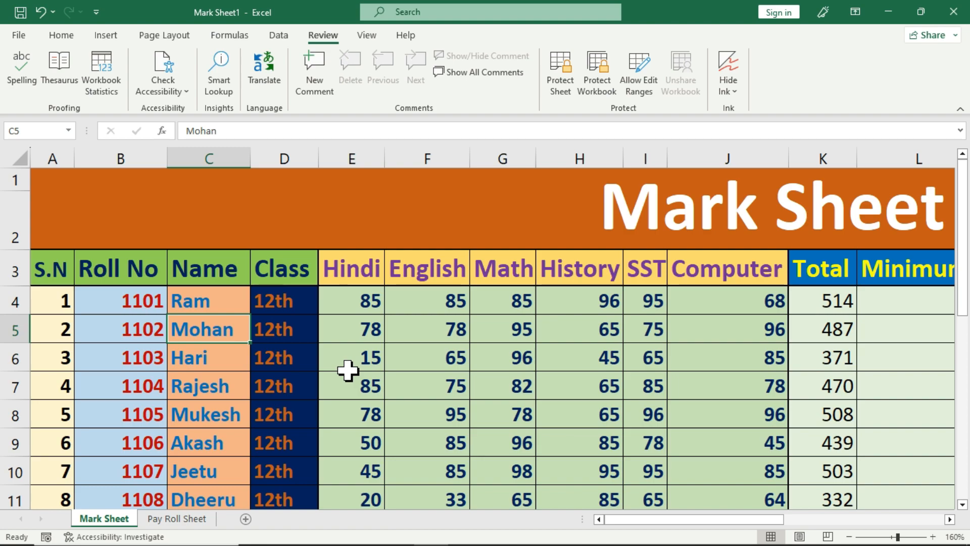